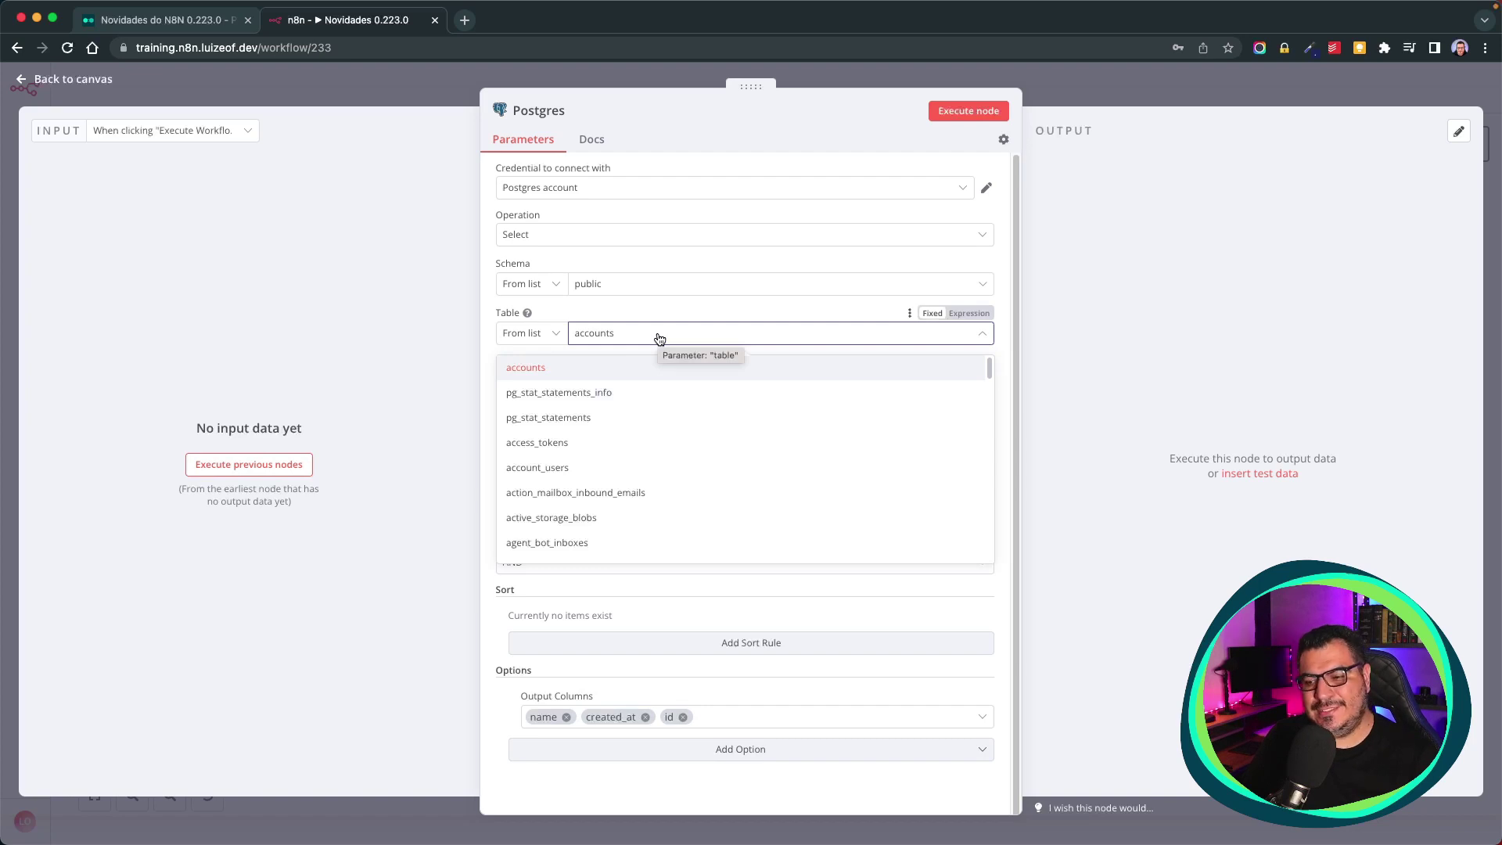
# Review the Postgres node's available schemas and operations, keeping the Select operation
pyautogui.click(677, 290)
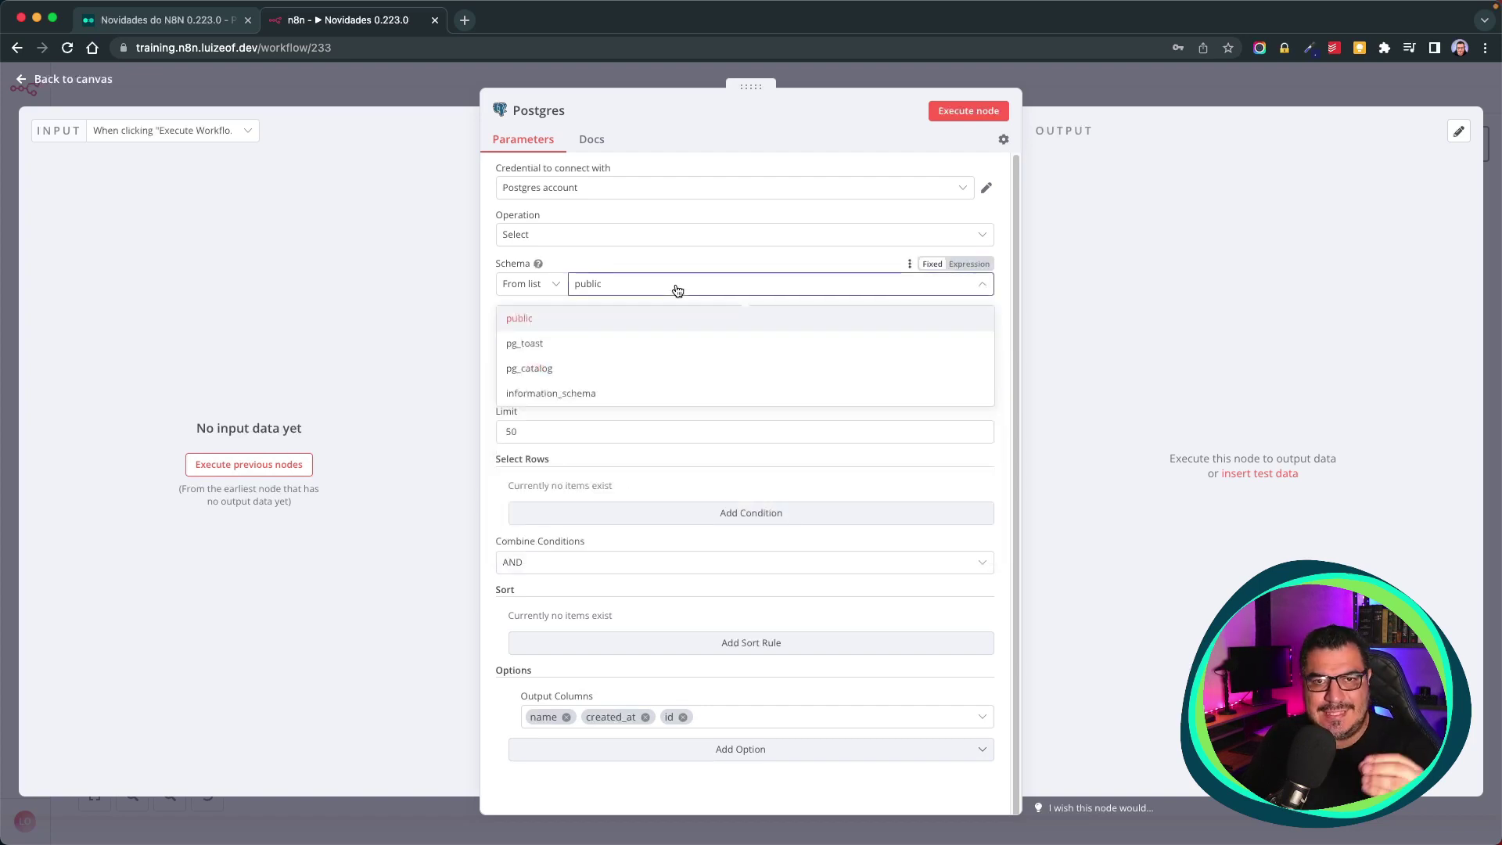
pyautogui.click(682, 251)
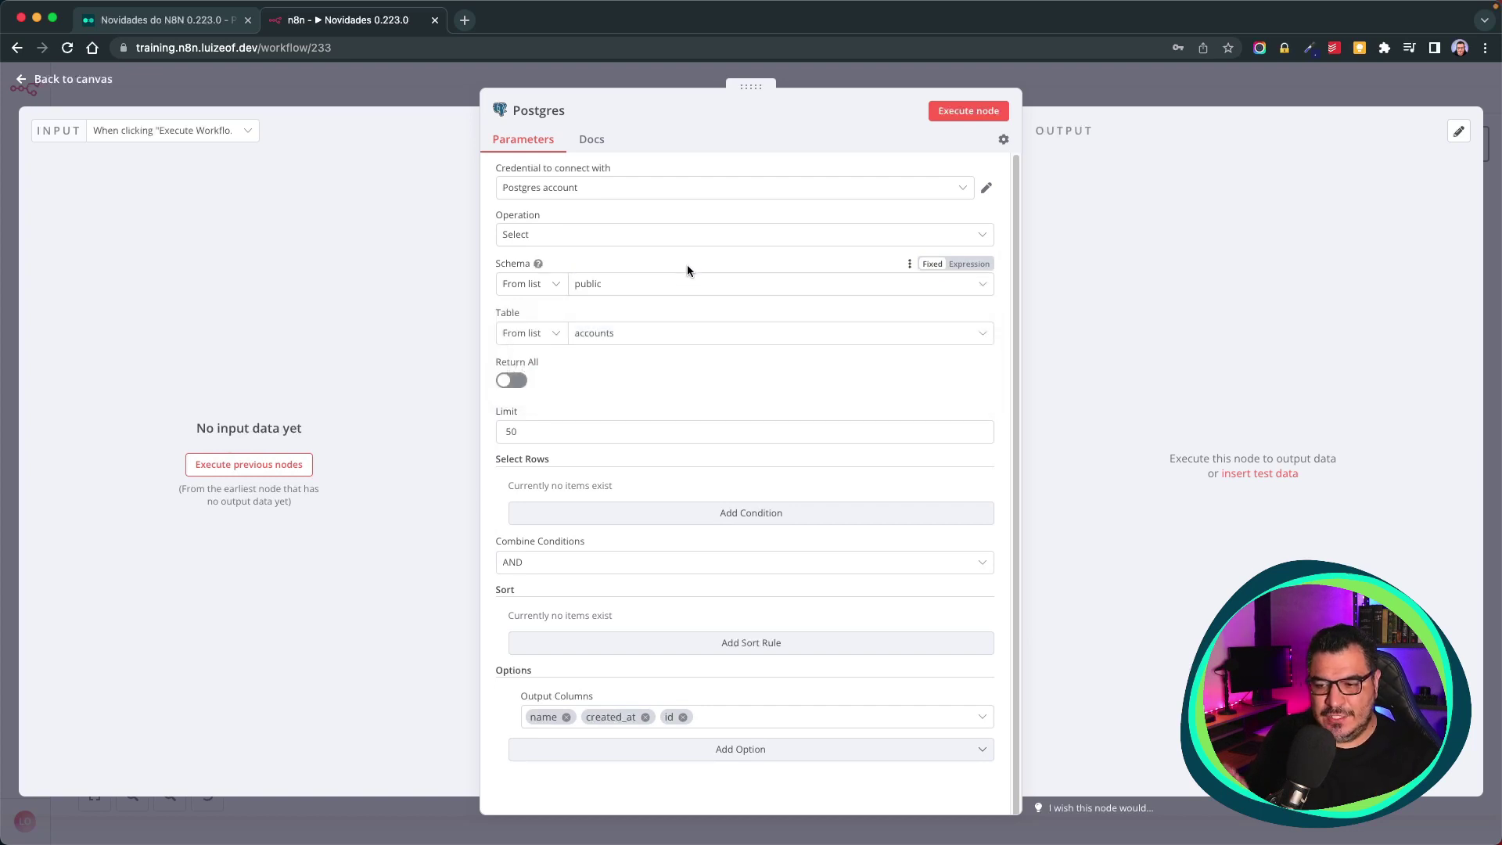
pyautogui.click(590, 236)
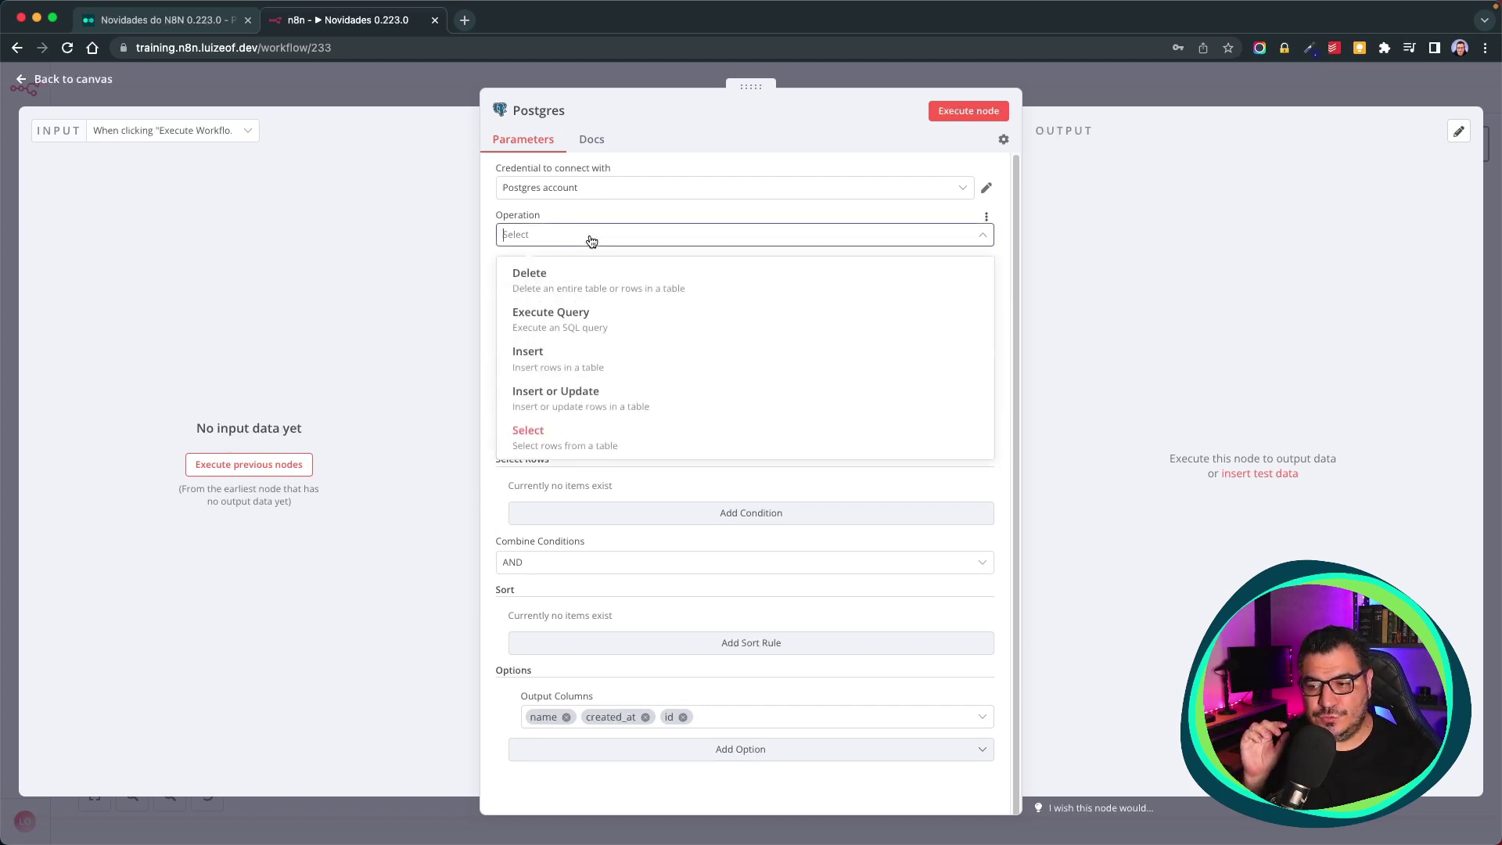
pyautogui.click(600, 443)
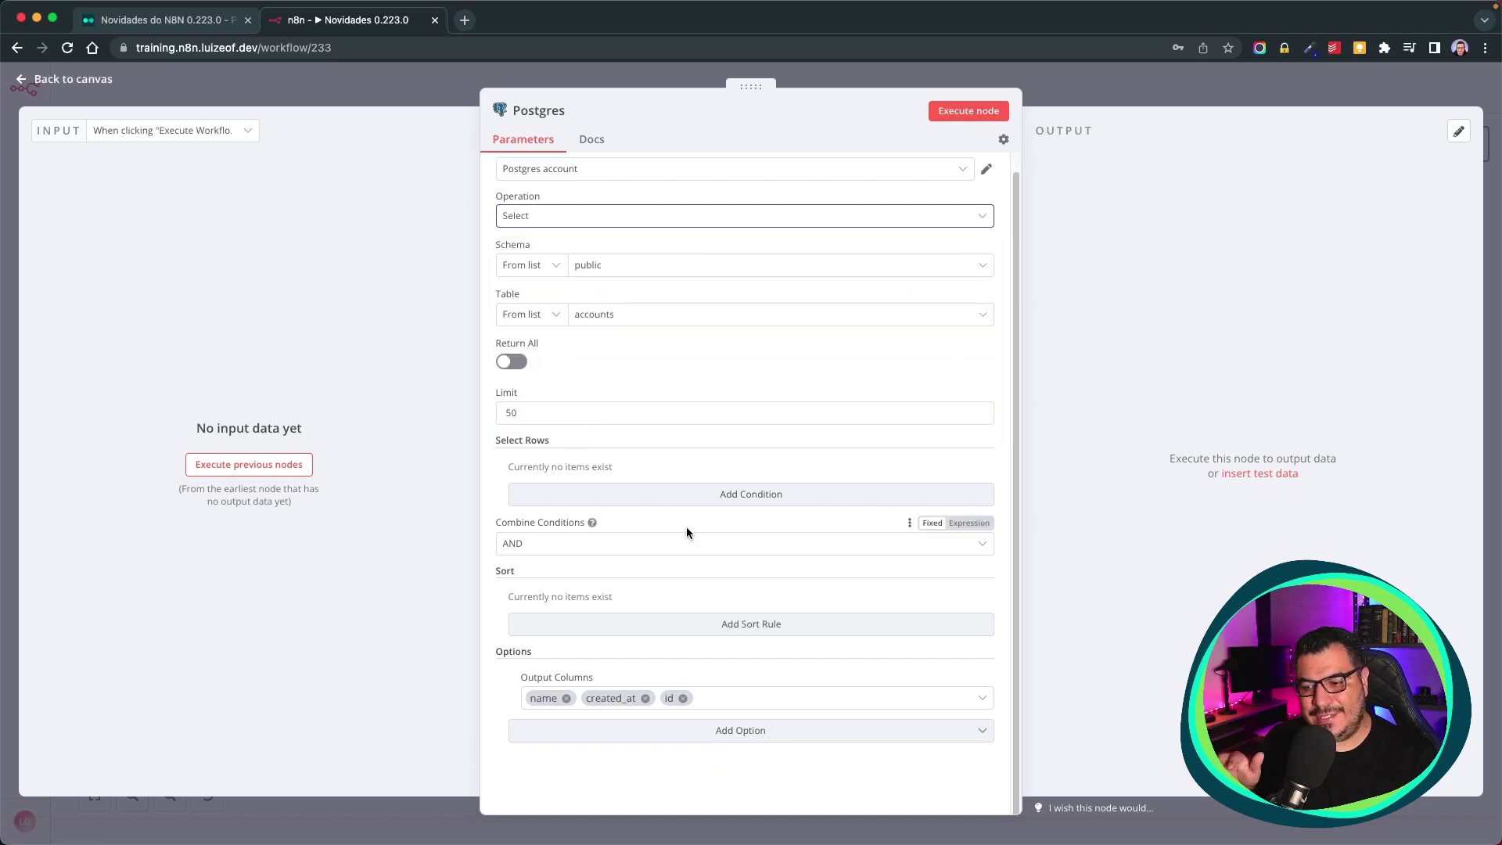
pyautogui.scroll(-2, 680, 524)
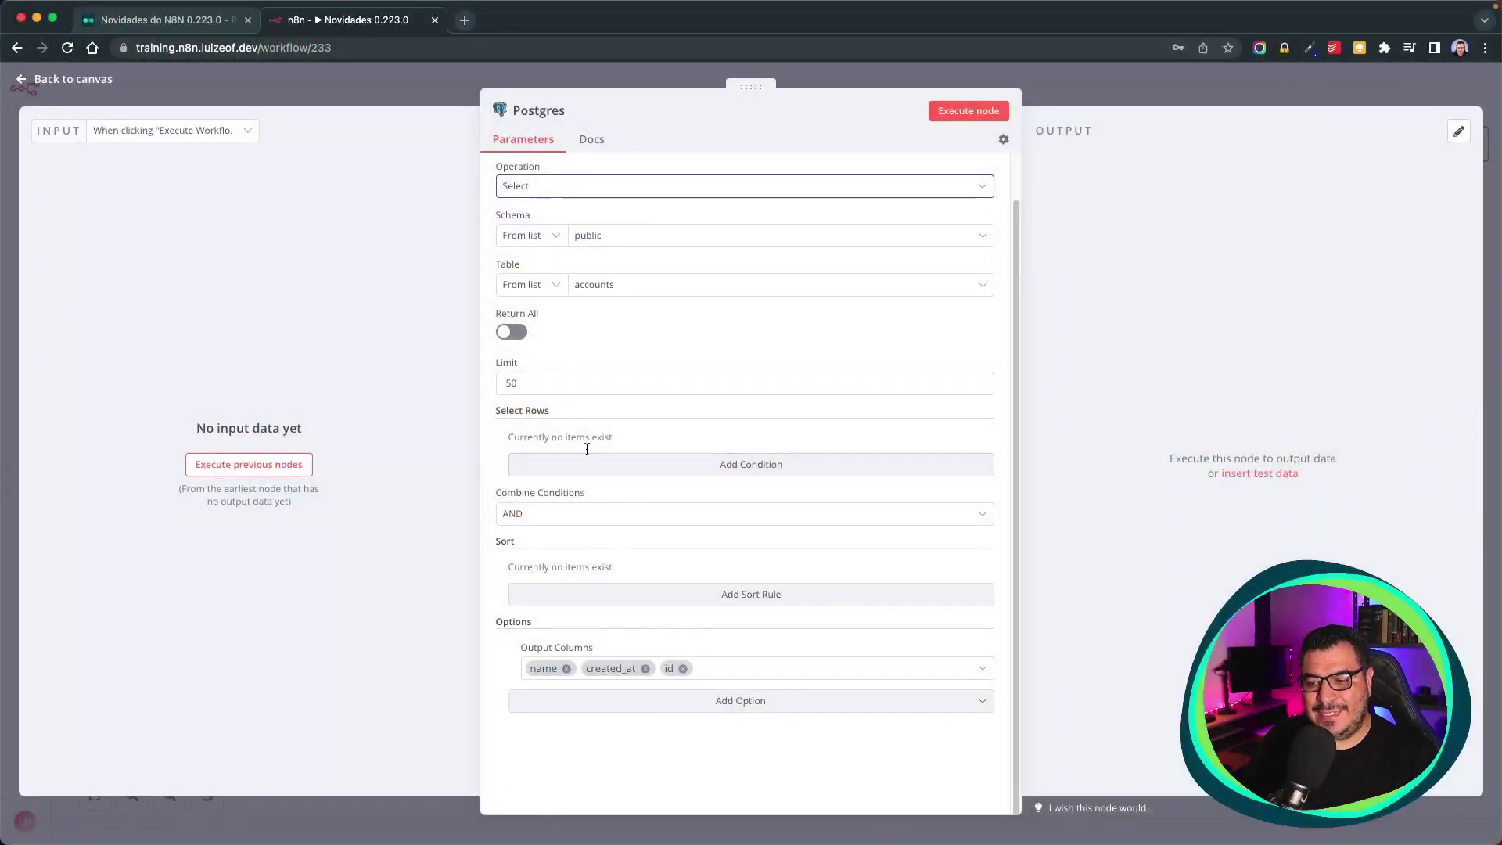
pyautogui.click(607, 467)
pyautogui.click(640, 466)
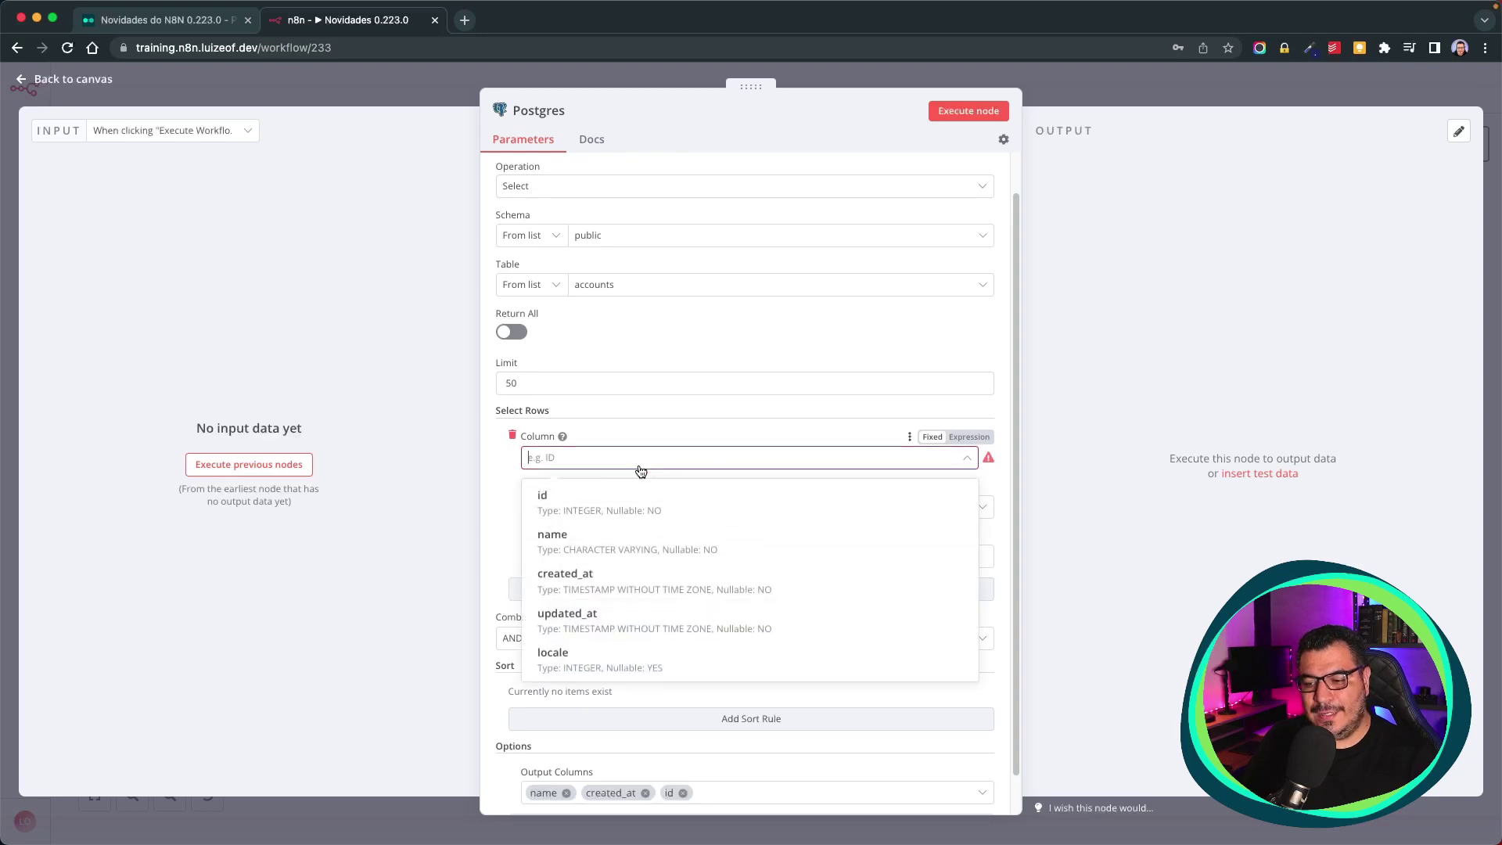
pyautogui.click(607, 538)
pyautogui.click(568, 509)
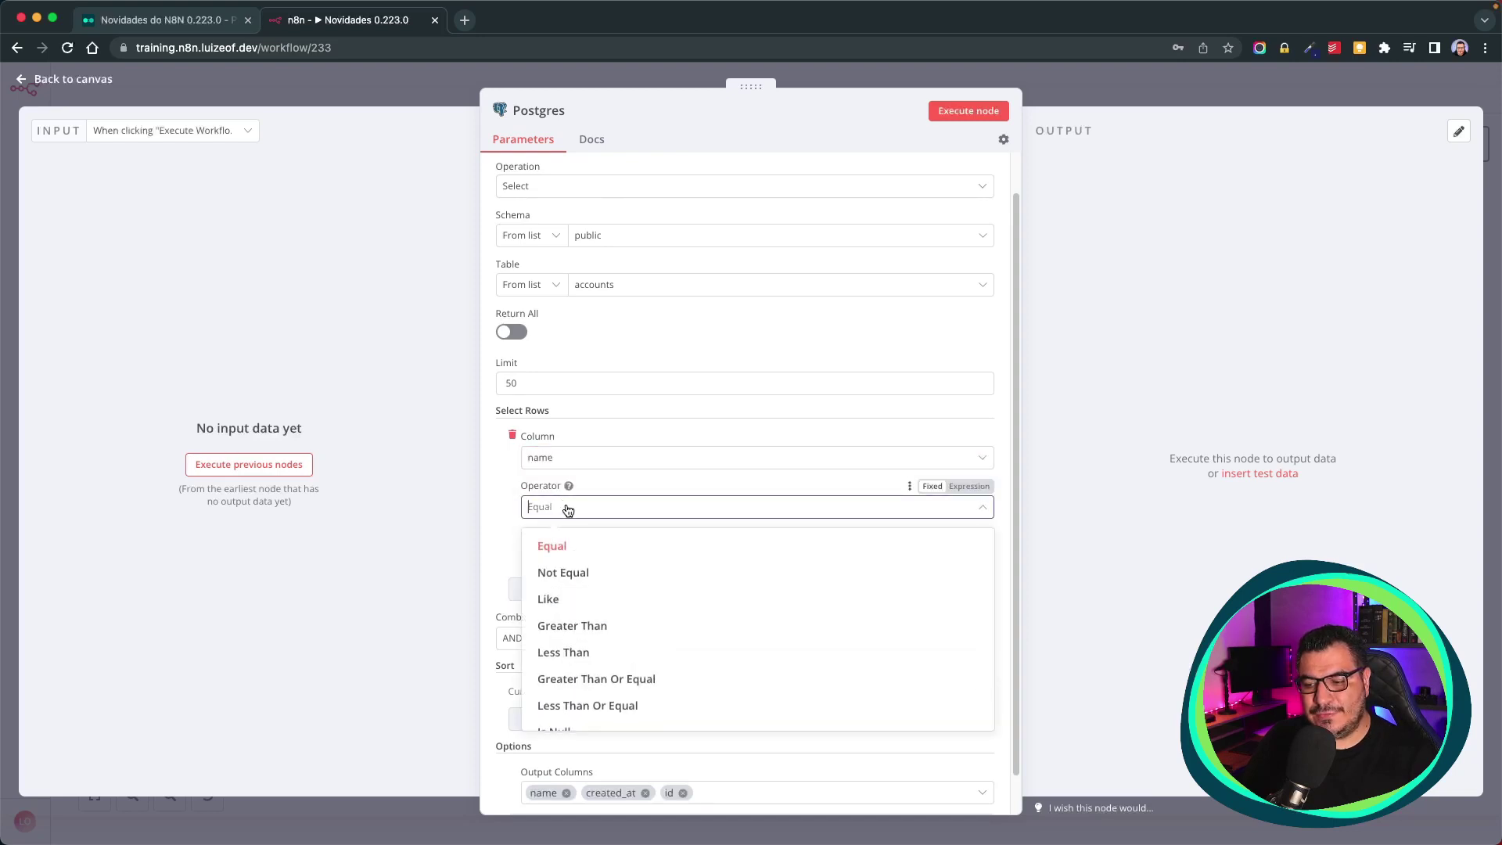
pyautogui.scroll(-1, 667, 600)
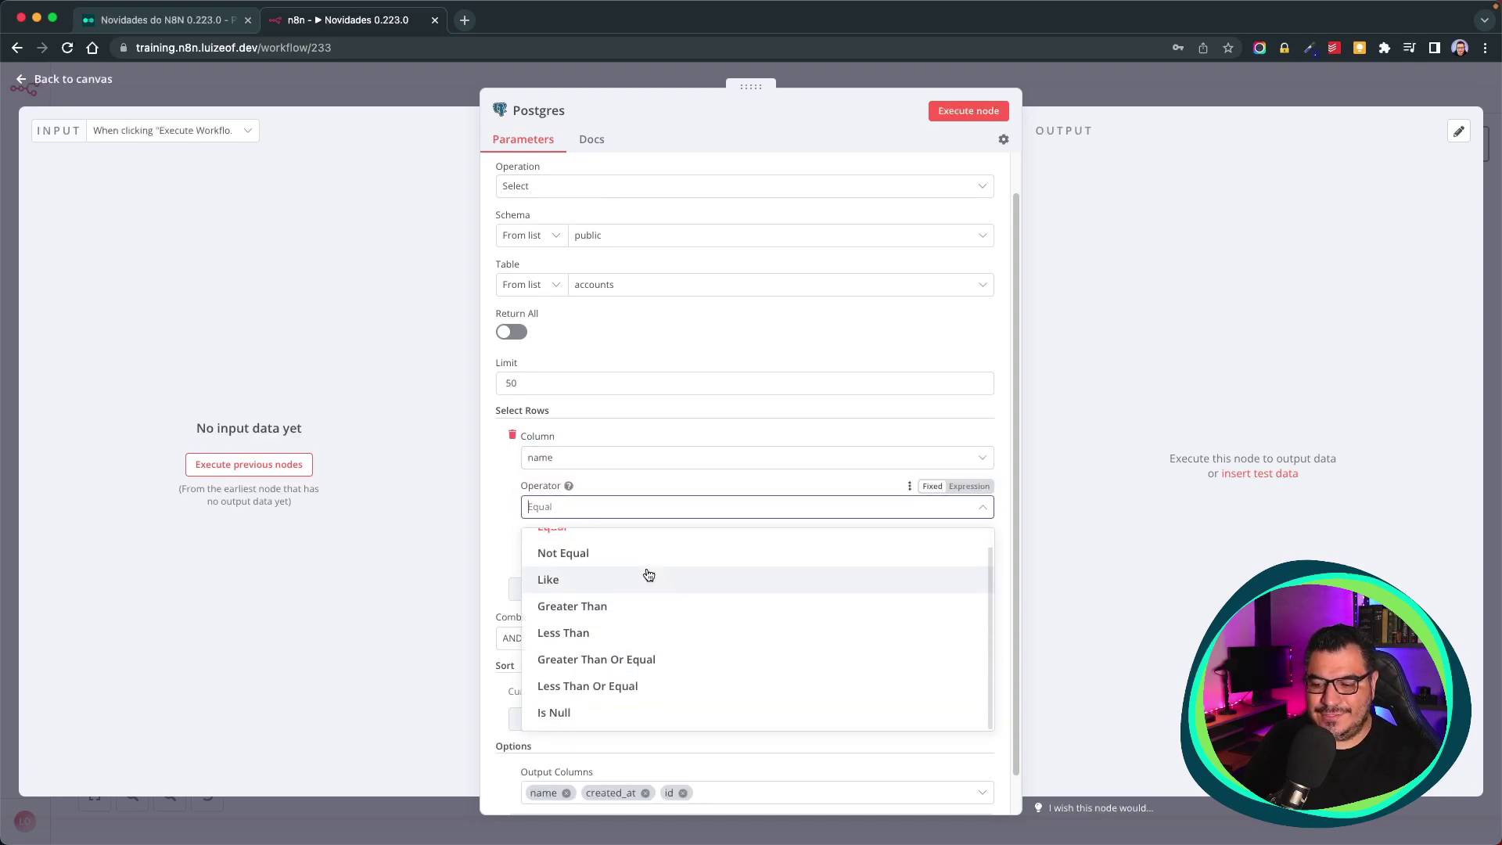
pyautogui.scroll(1, 649, 575)
pyautogui.click(624, 596)
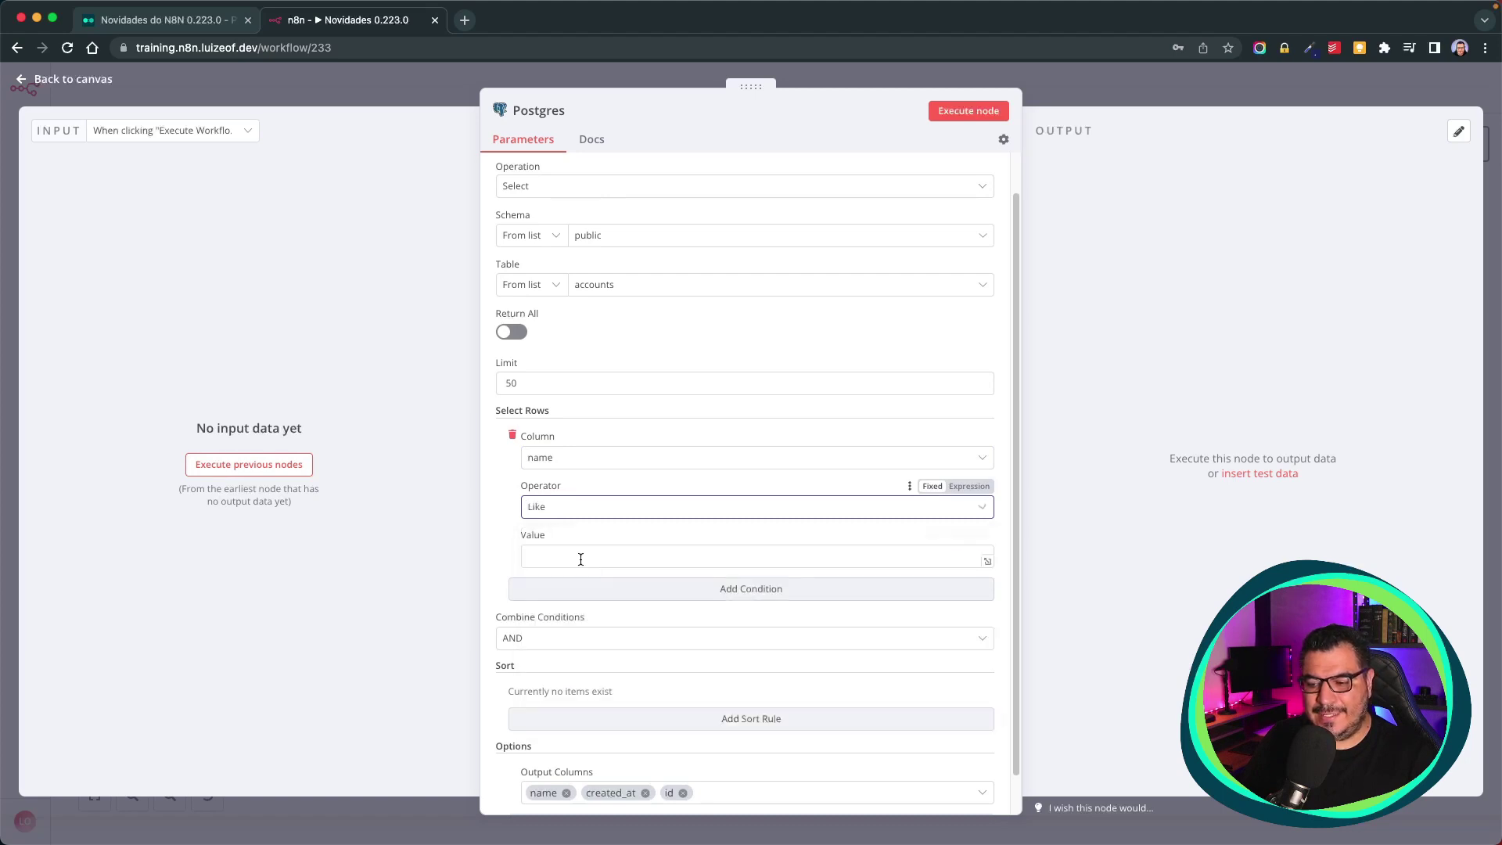
pyautogui.click(513, 436)
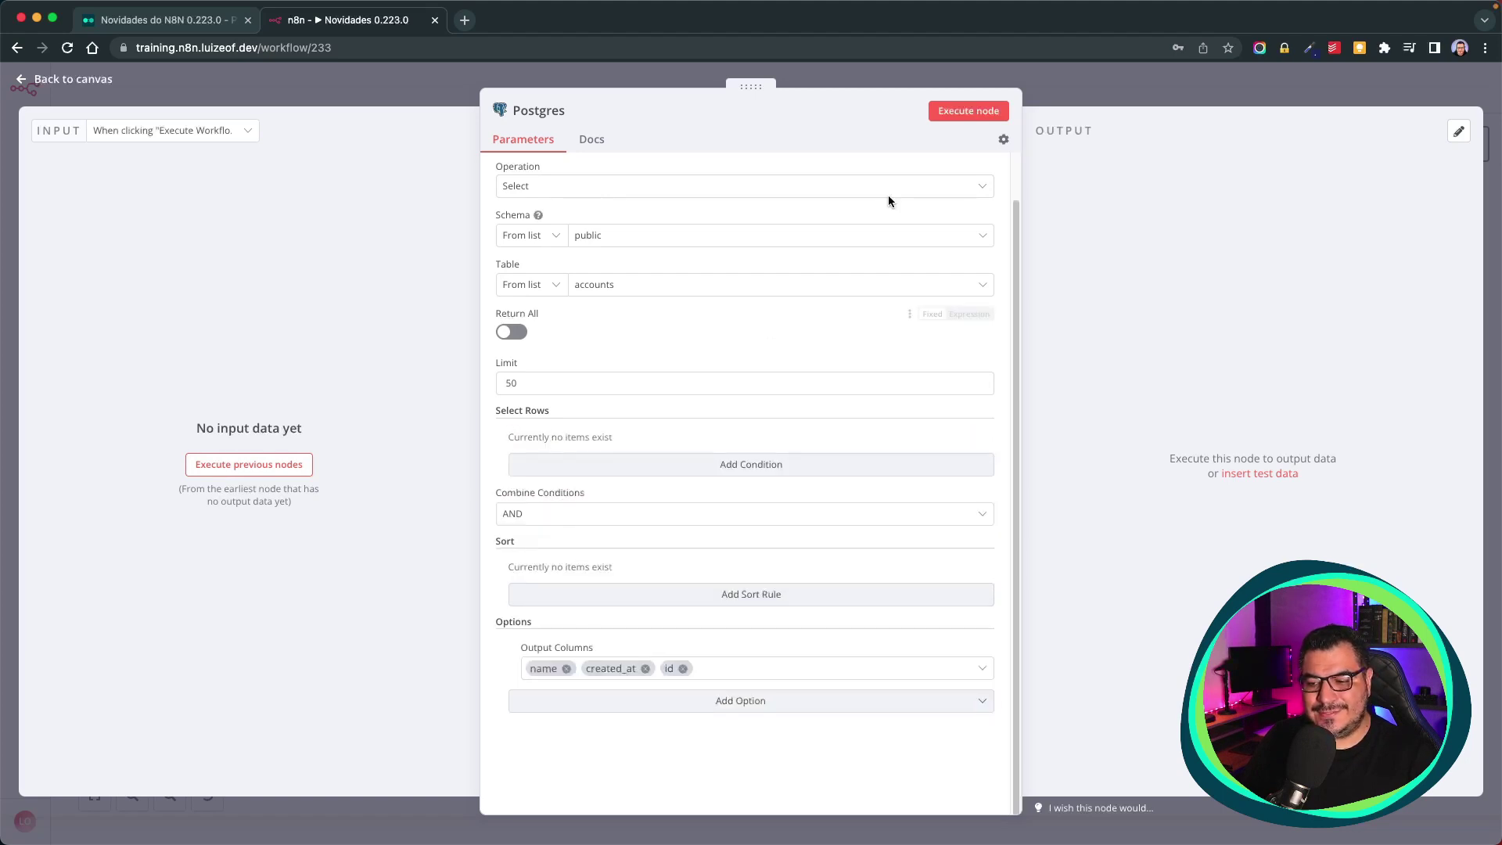
# Execute the Postgres node without row conditions and show its output as JSON
pyautogui.click(990, 118)
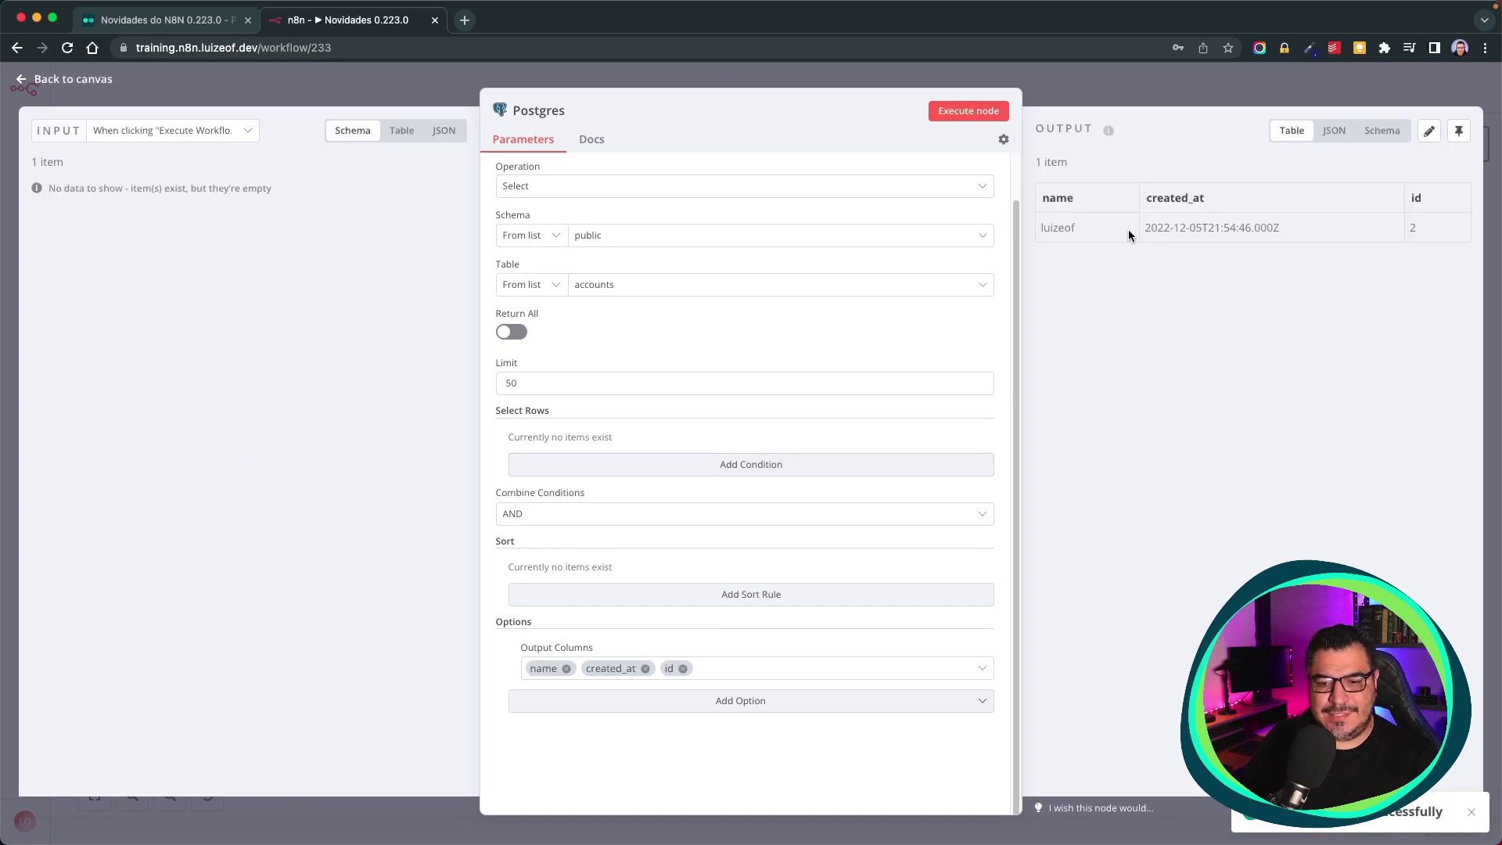
pyautogui.click(1335, 131)
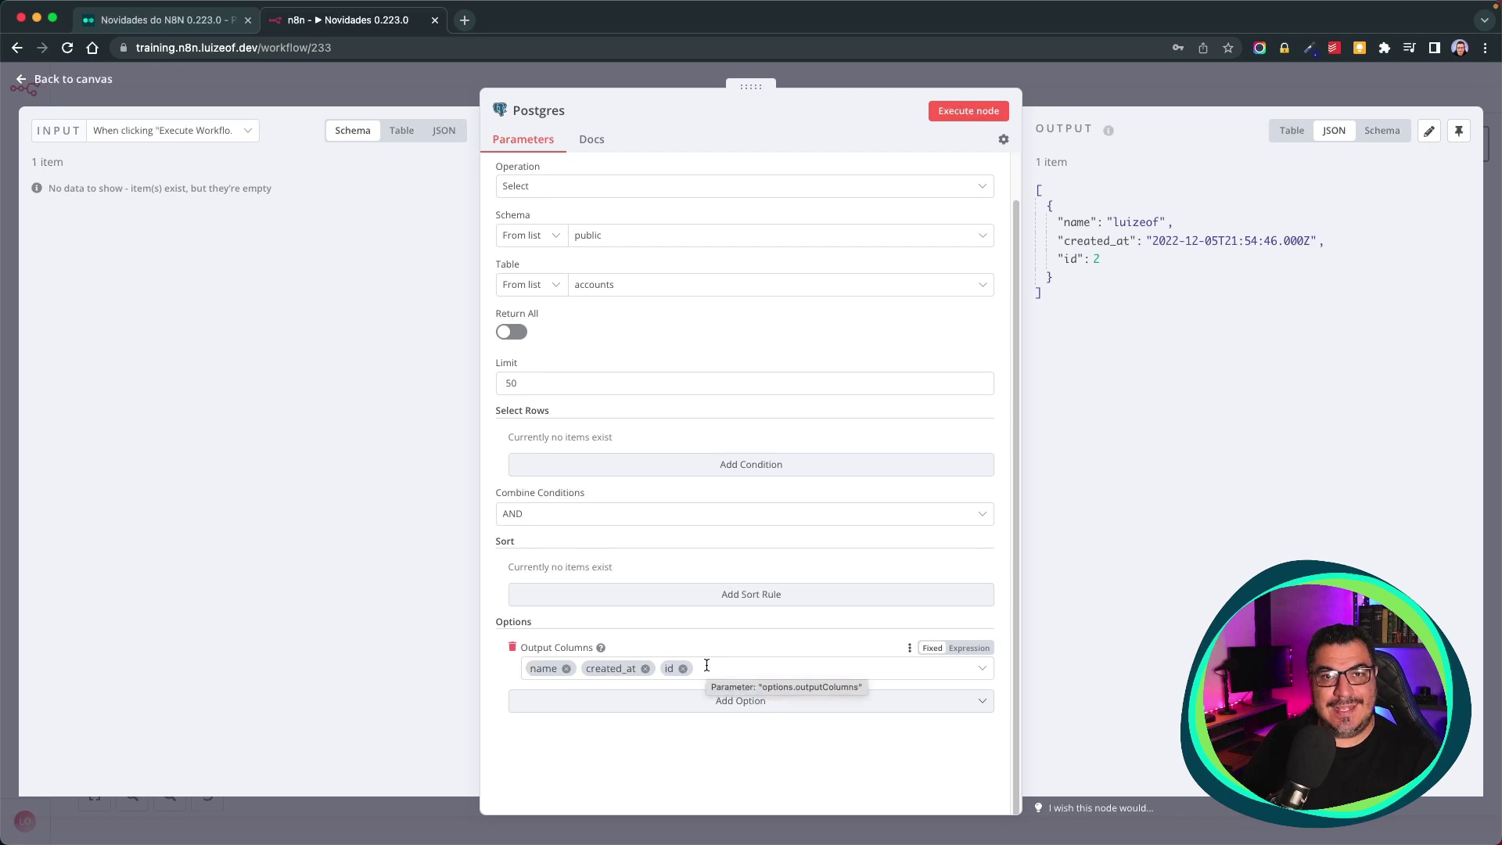
# Add a row condition requiring the id column to equal 2, and execute the node
pyautogui.click(669, 466)
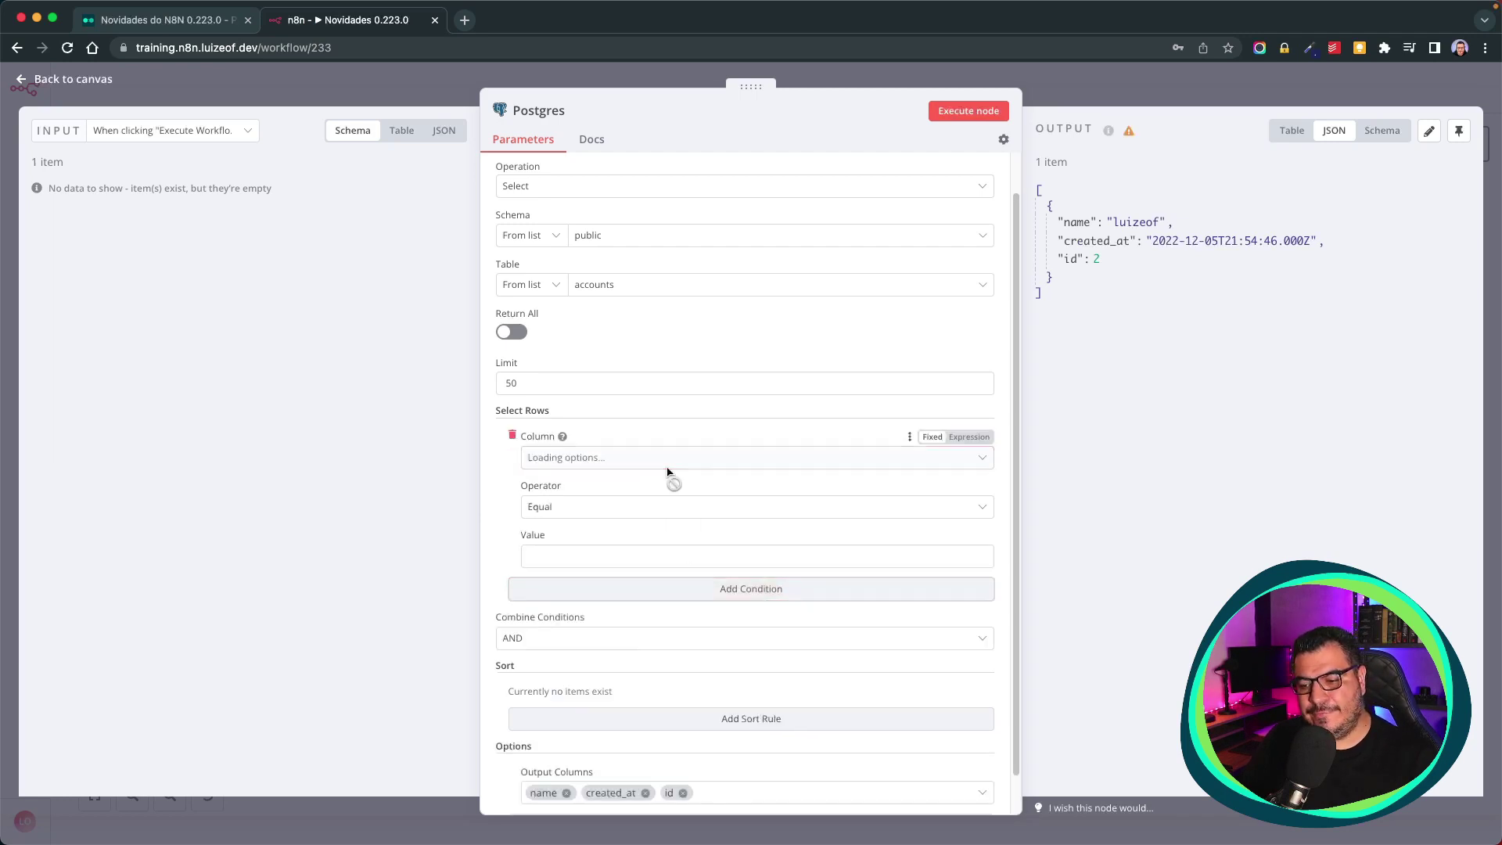
pyautogui.click(583, 460)
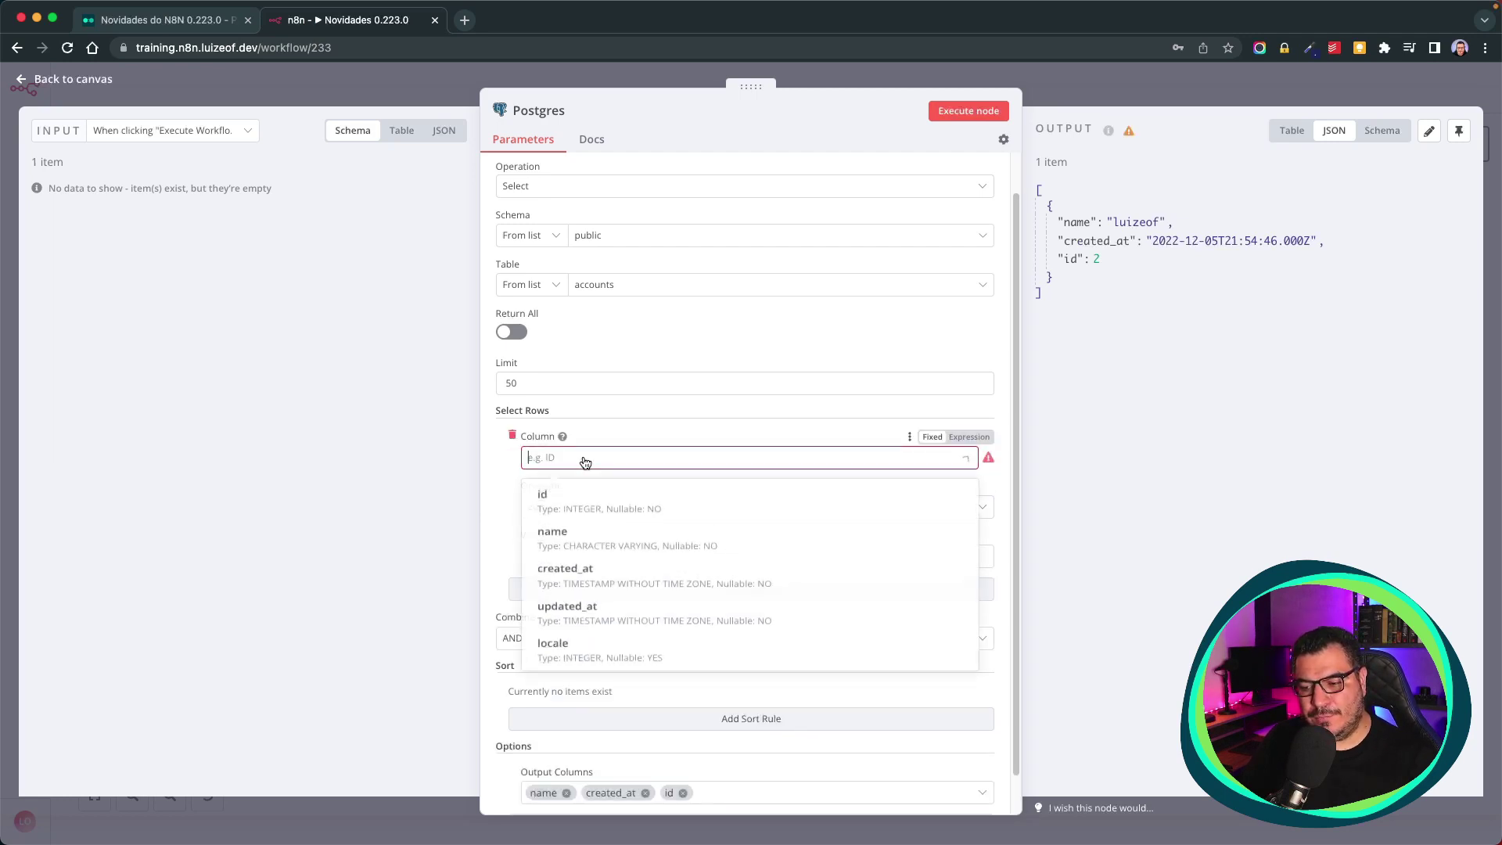
pyautogui.click(591, 508)
pyautogui.click(564, 551)
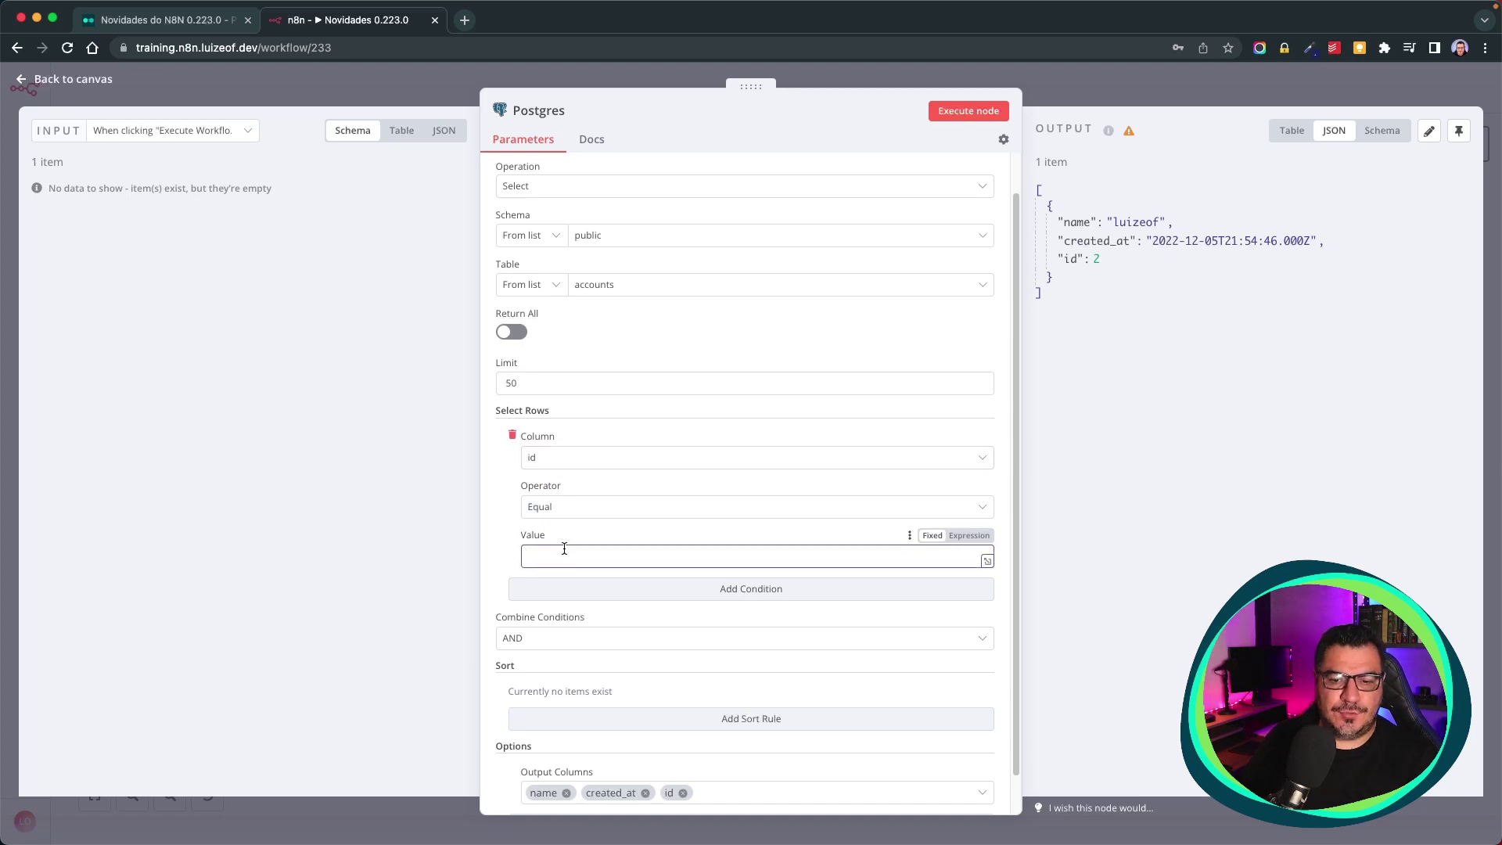
pyautogui.write('2')
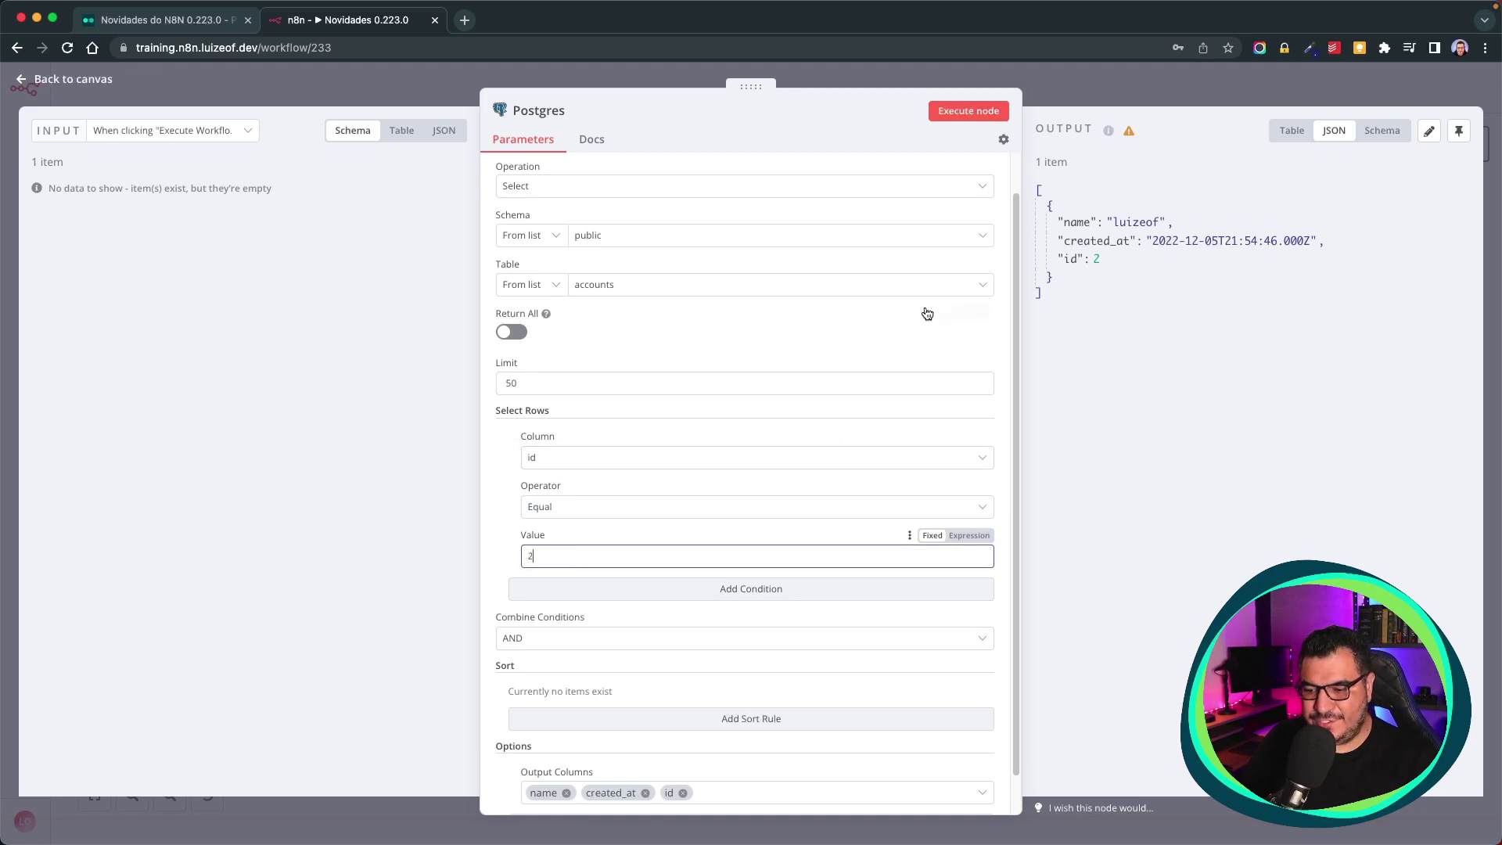
pyautogui.click(971, 115)
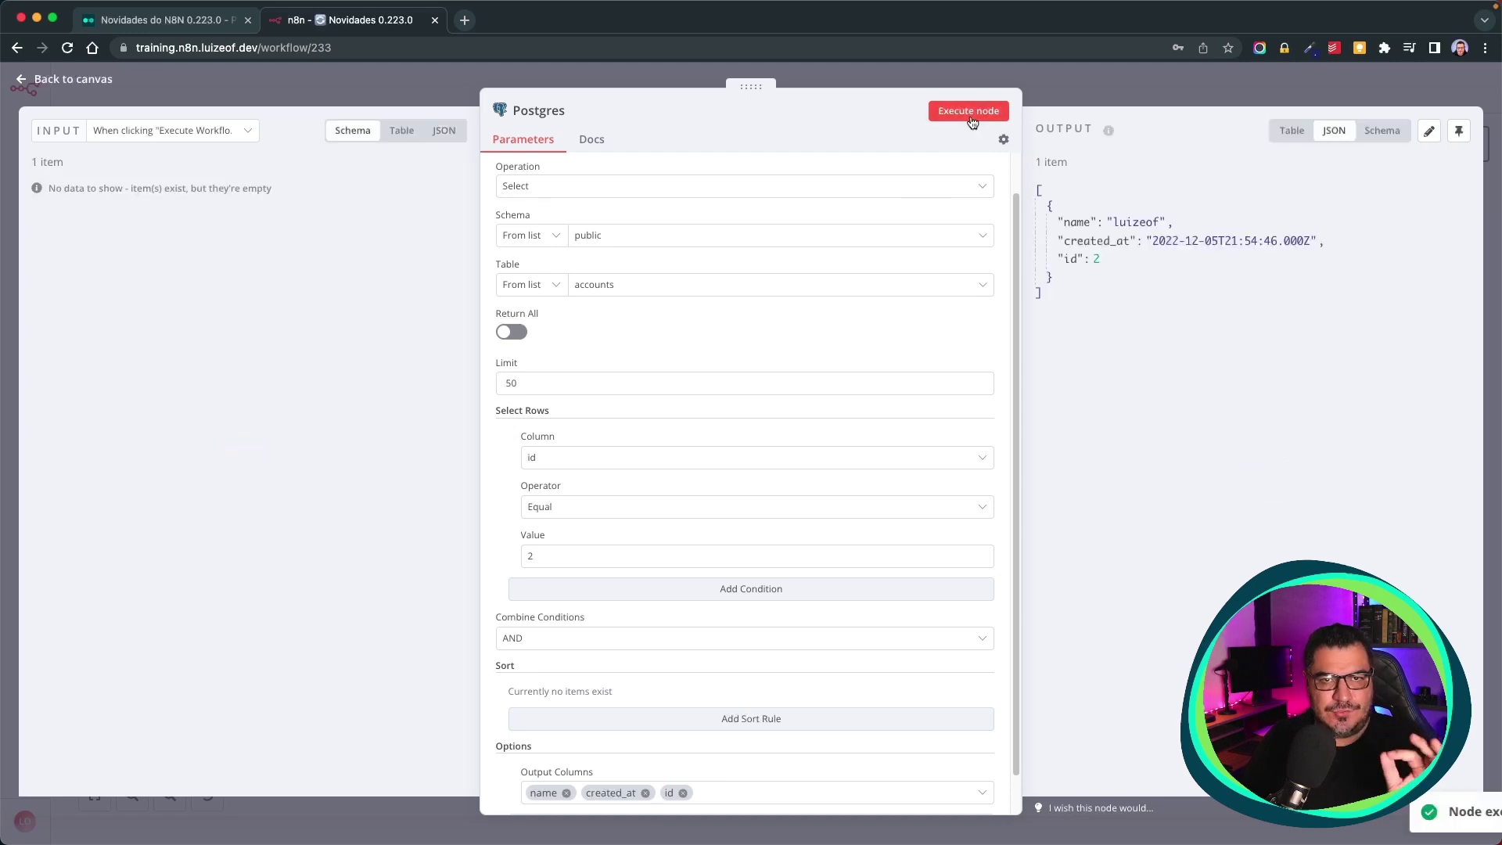
# Change the row condition to column name, operator Like and value %lu%, and execute the node
pyautogui.click(613, 509)
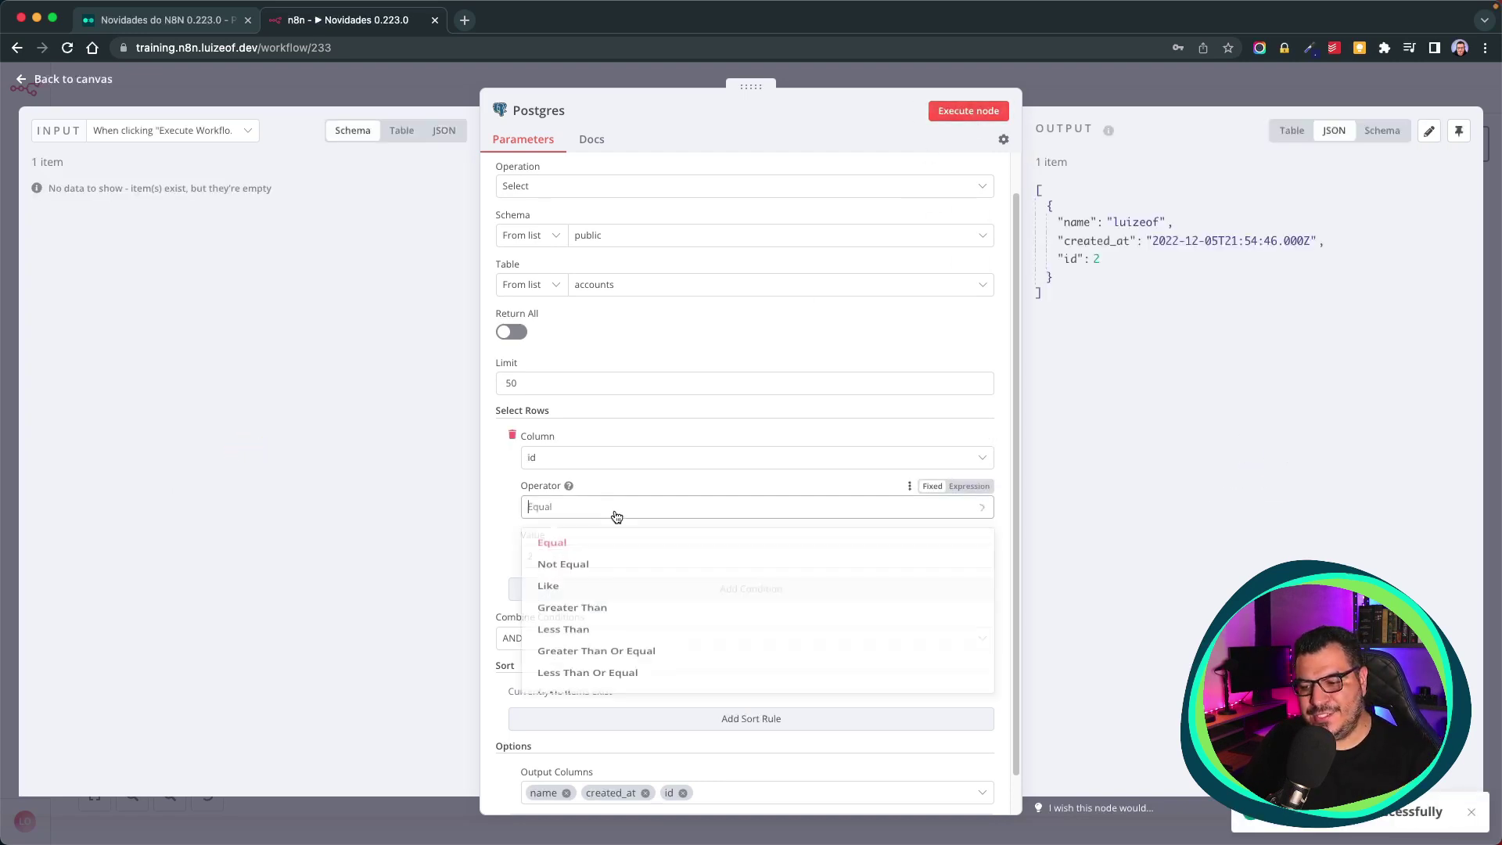
pyautogui.click(600, 461)
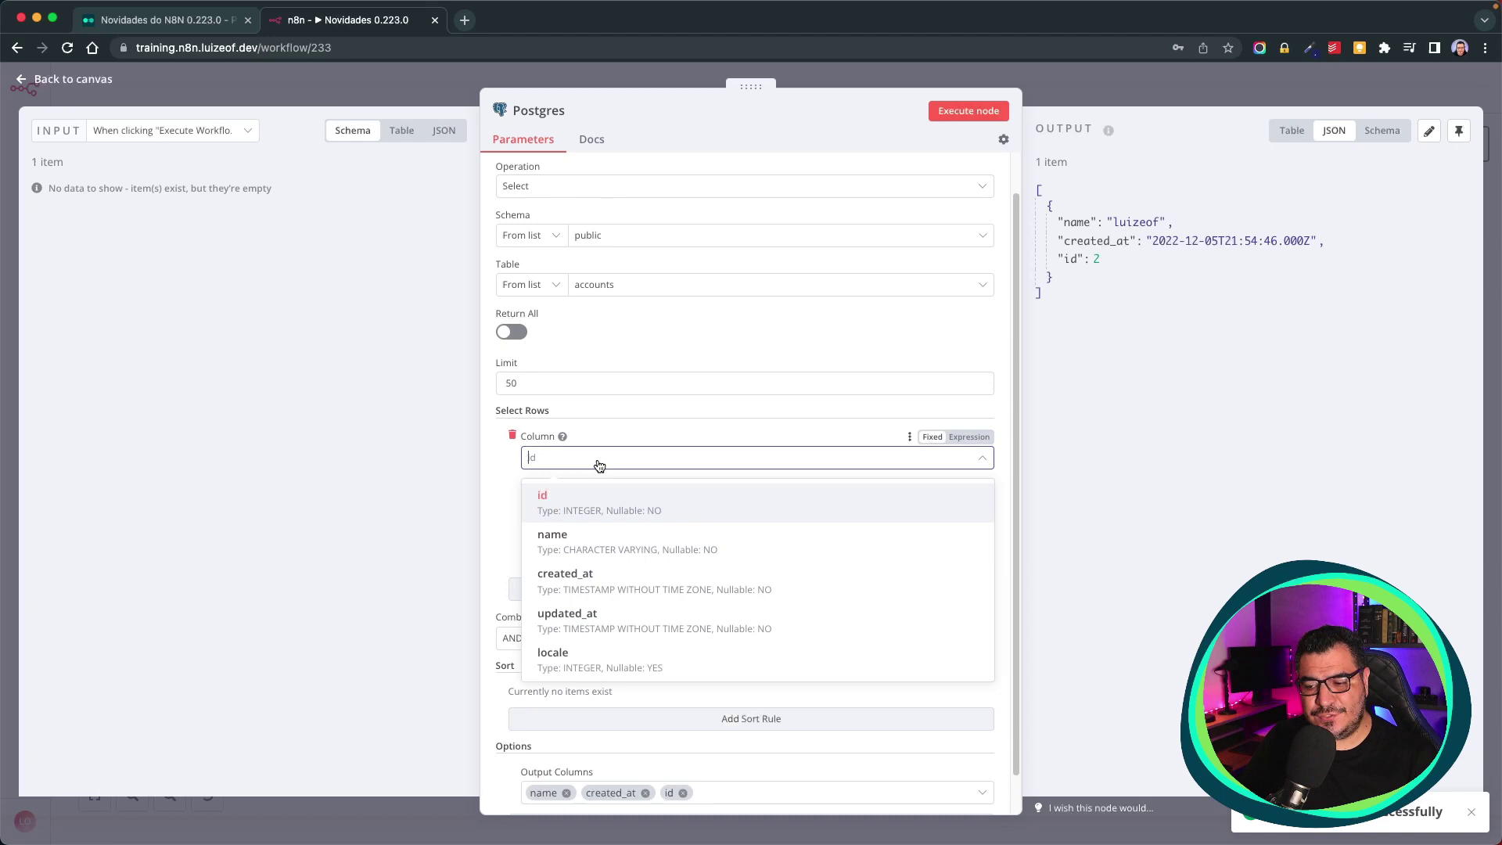
pyautogui.click(593, 533)
pyautogui.click(594, 509)
pyautogui.scroll(-1, 618, 593)
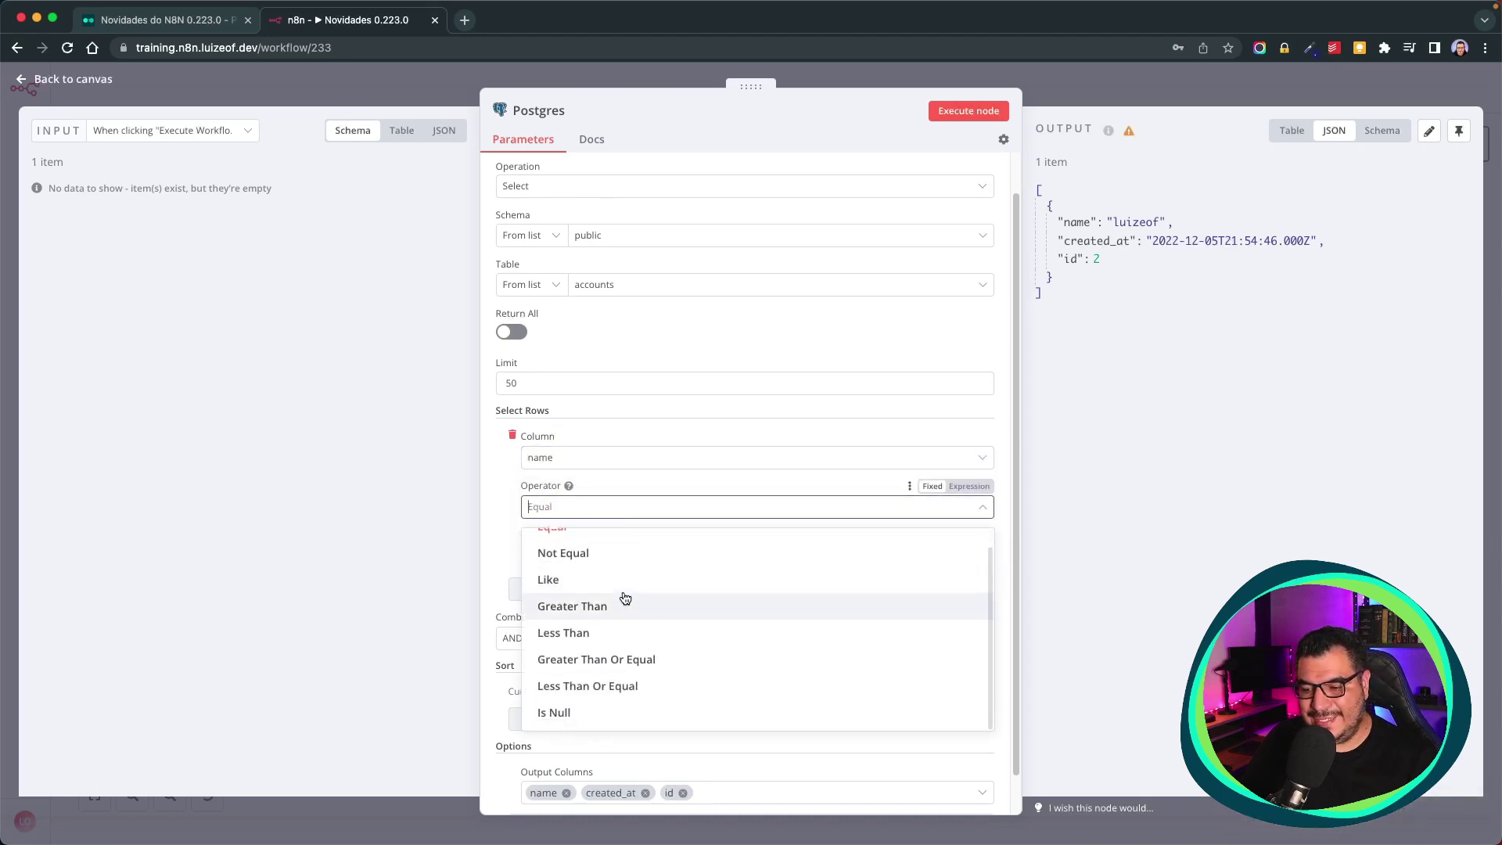
pyautogui.click(618, 582)
pyautogui.click(564, 560)
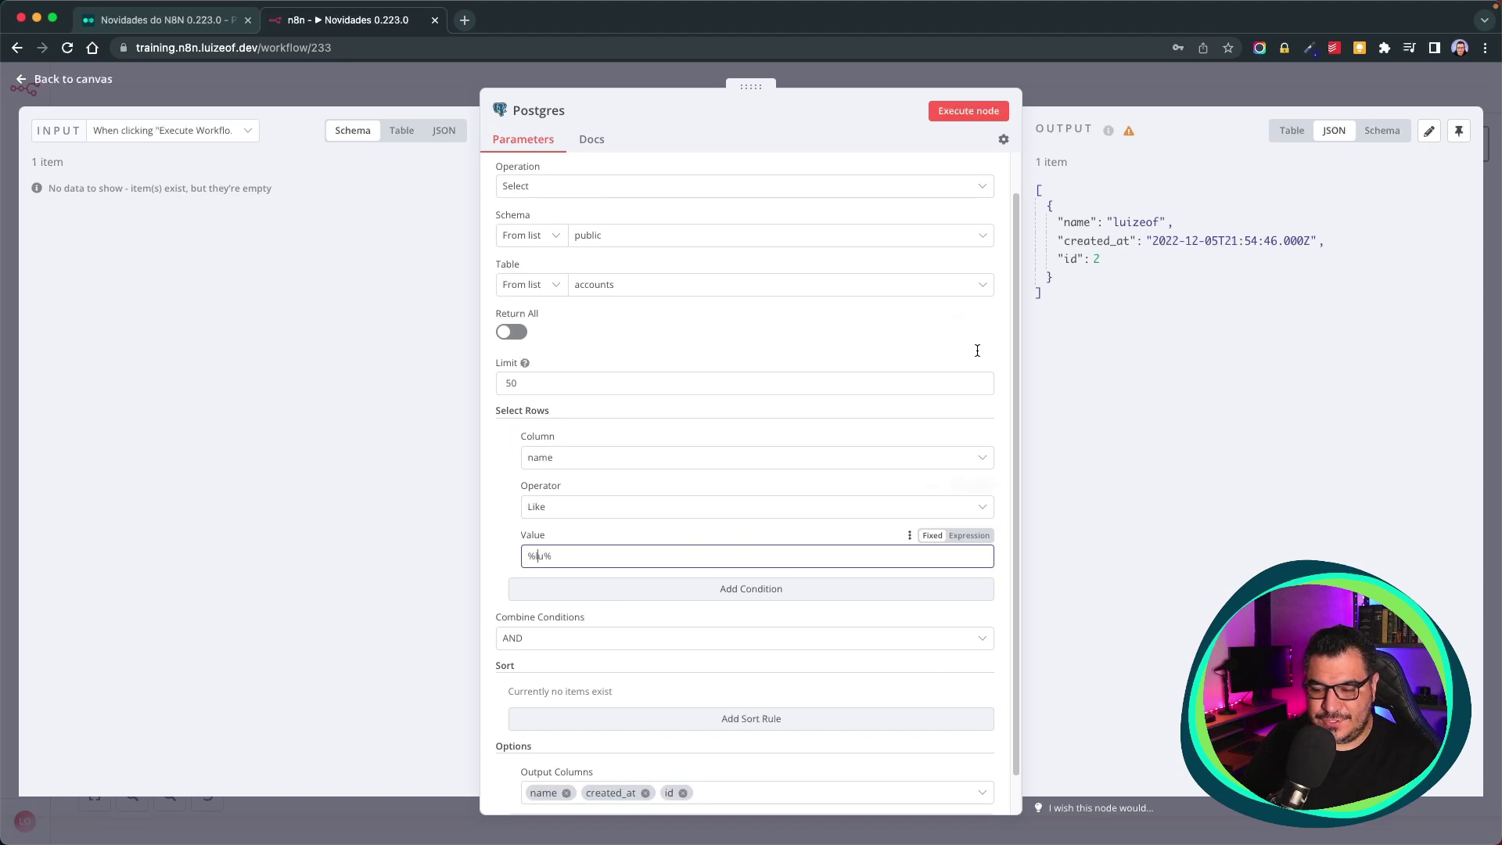
pyautogui.click(968, 110)
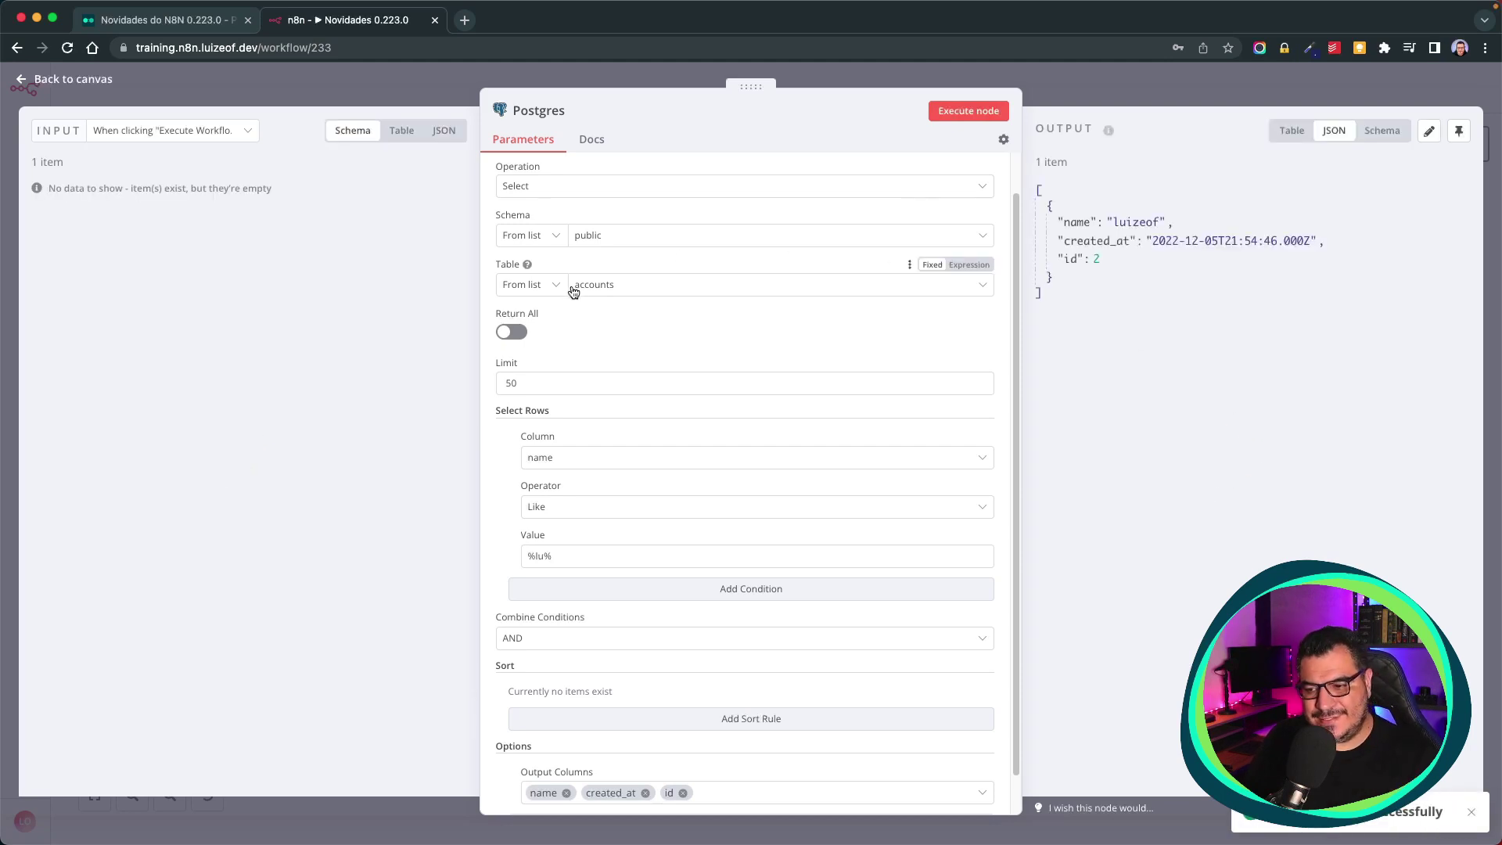
# Review the choices for combining conditions and the columns available for output
pyautogui.scroll(-3, 649, 493)
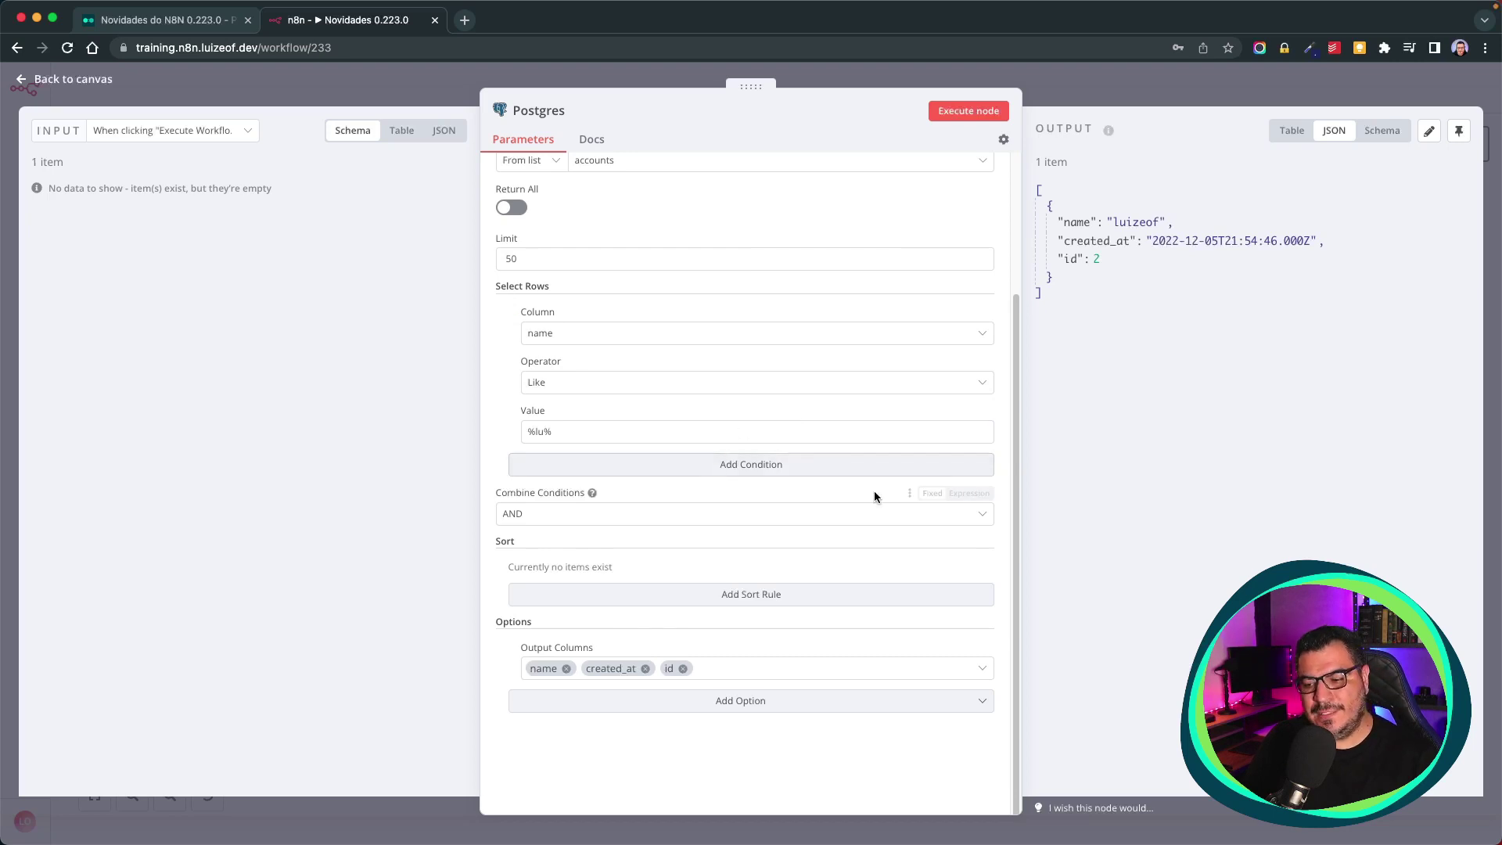
pyautogui.click(662, 514)
pyautogui.click(662, 512)
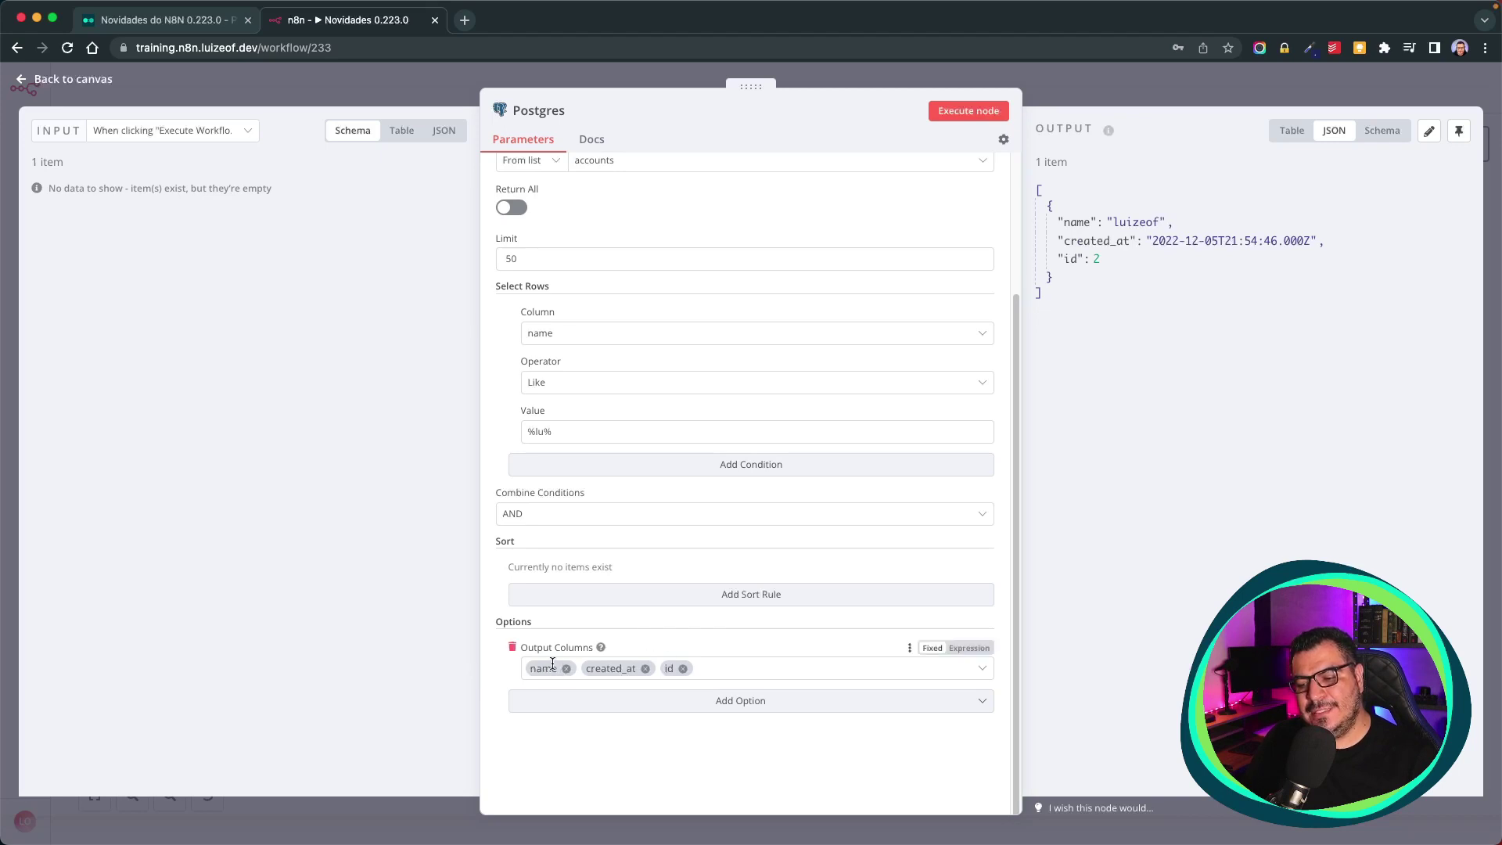
pyautogui.click(757, 666)
pyautogui.scroll(-5, 715, 586)
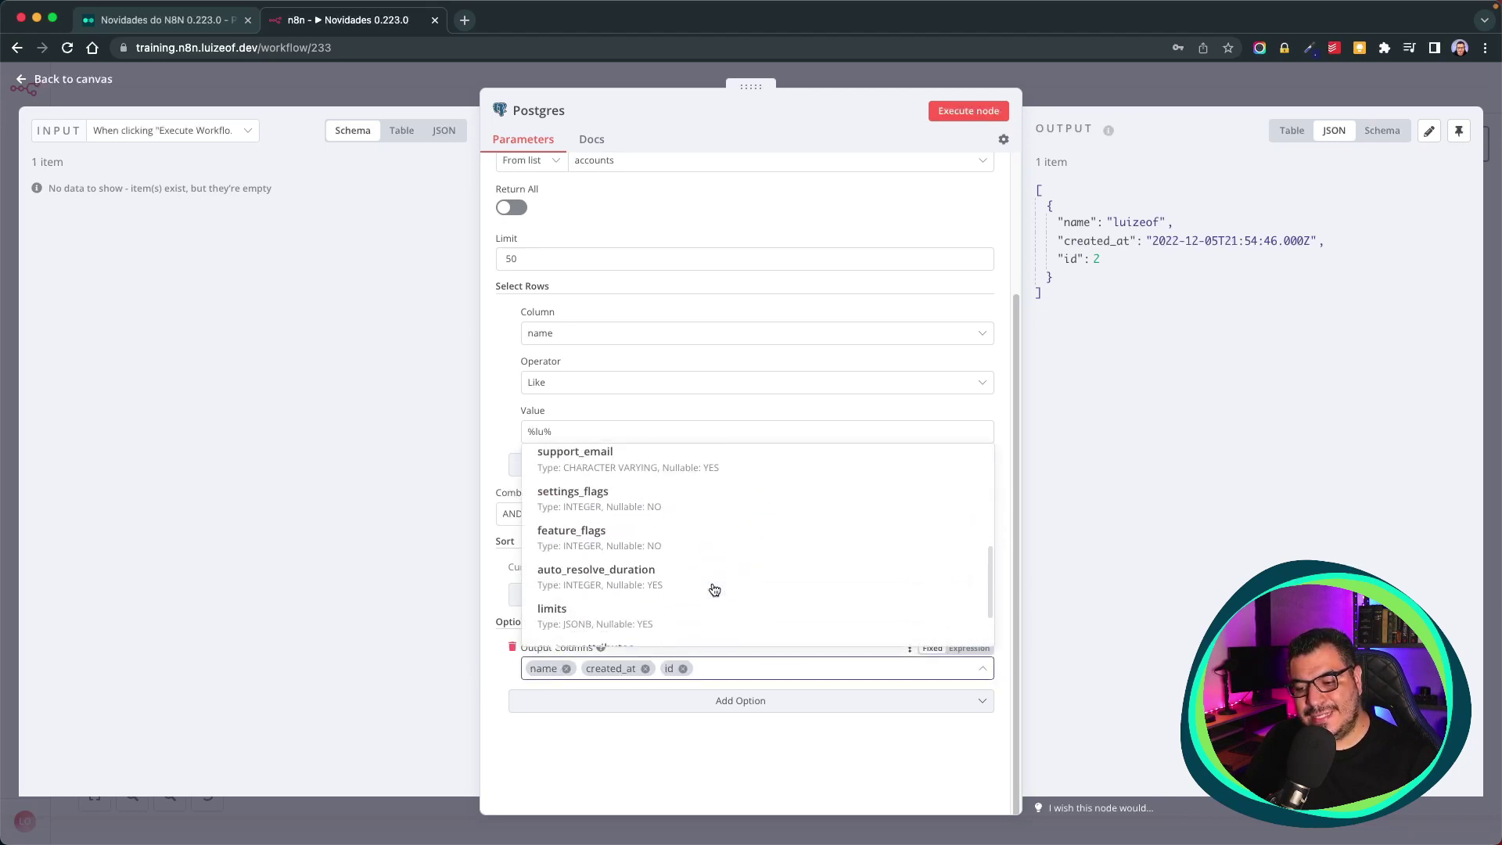
pyautogui.scroll(-2, 714, 588)
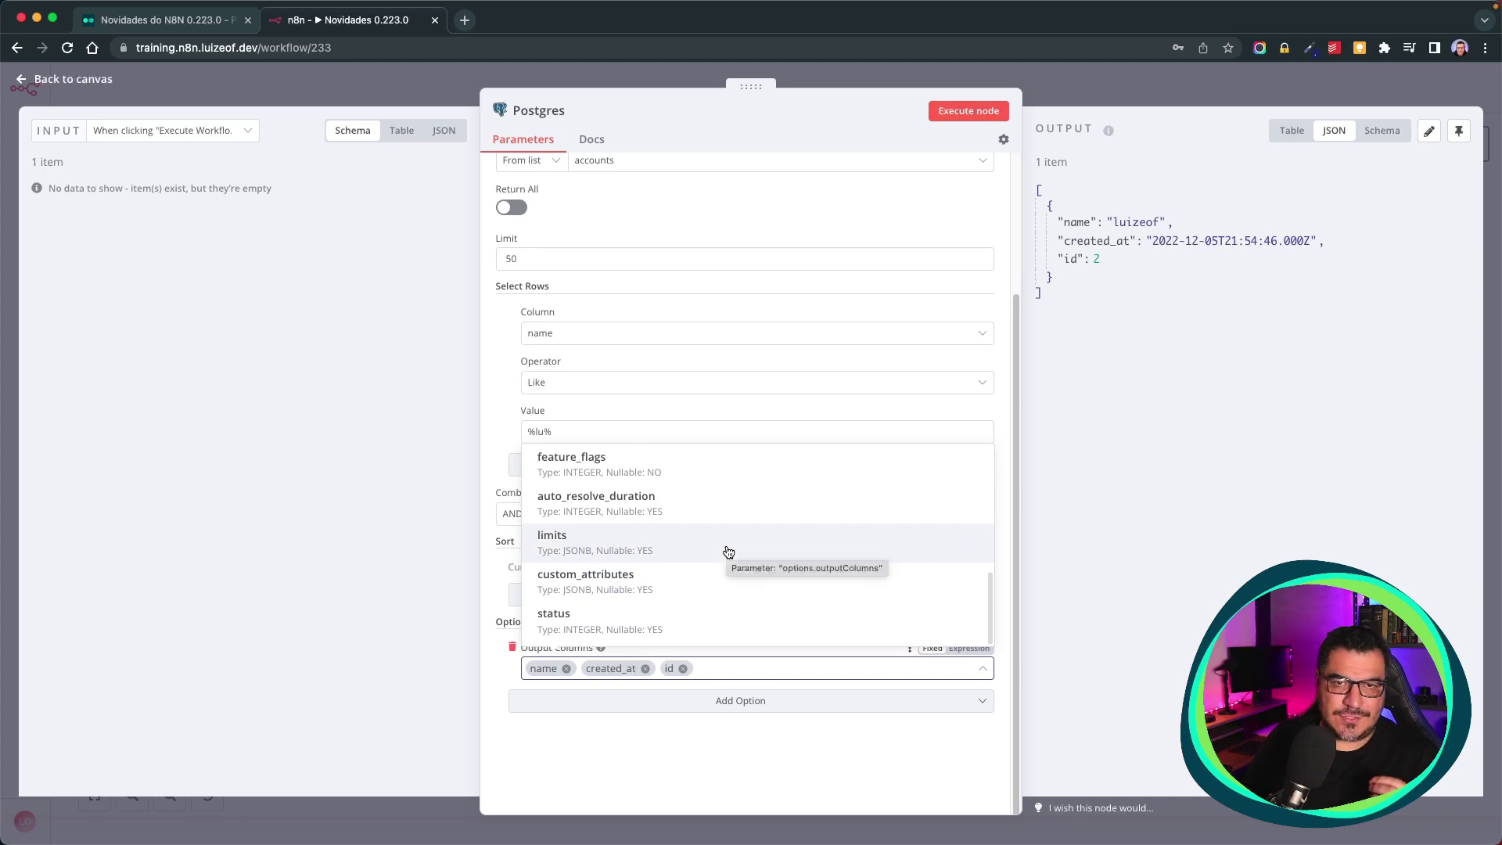
pyautogui.click(699, 430)
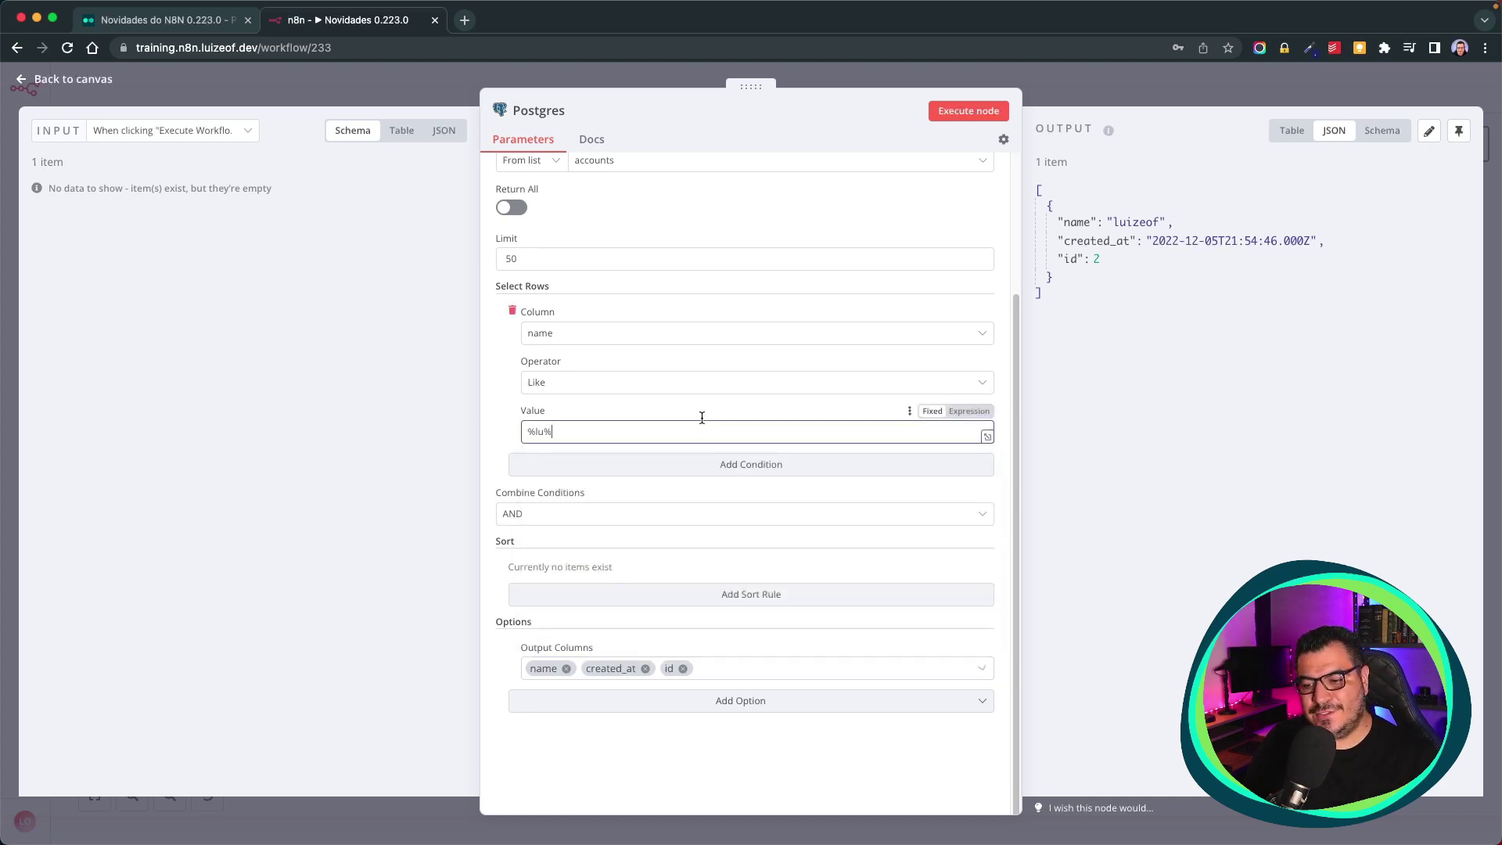
pyautogui.click(729, 702)
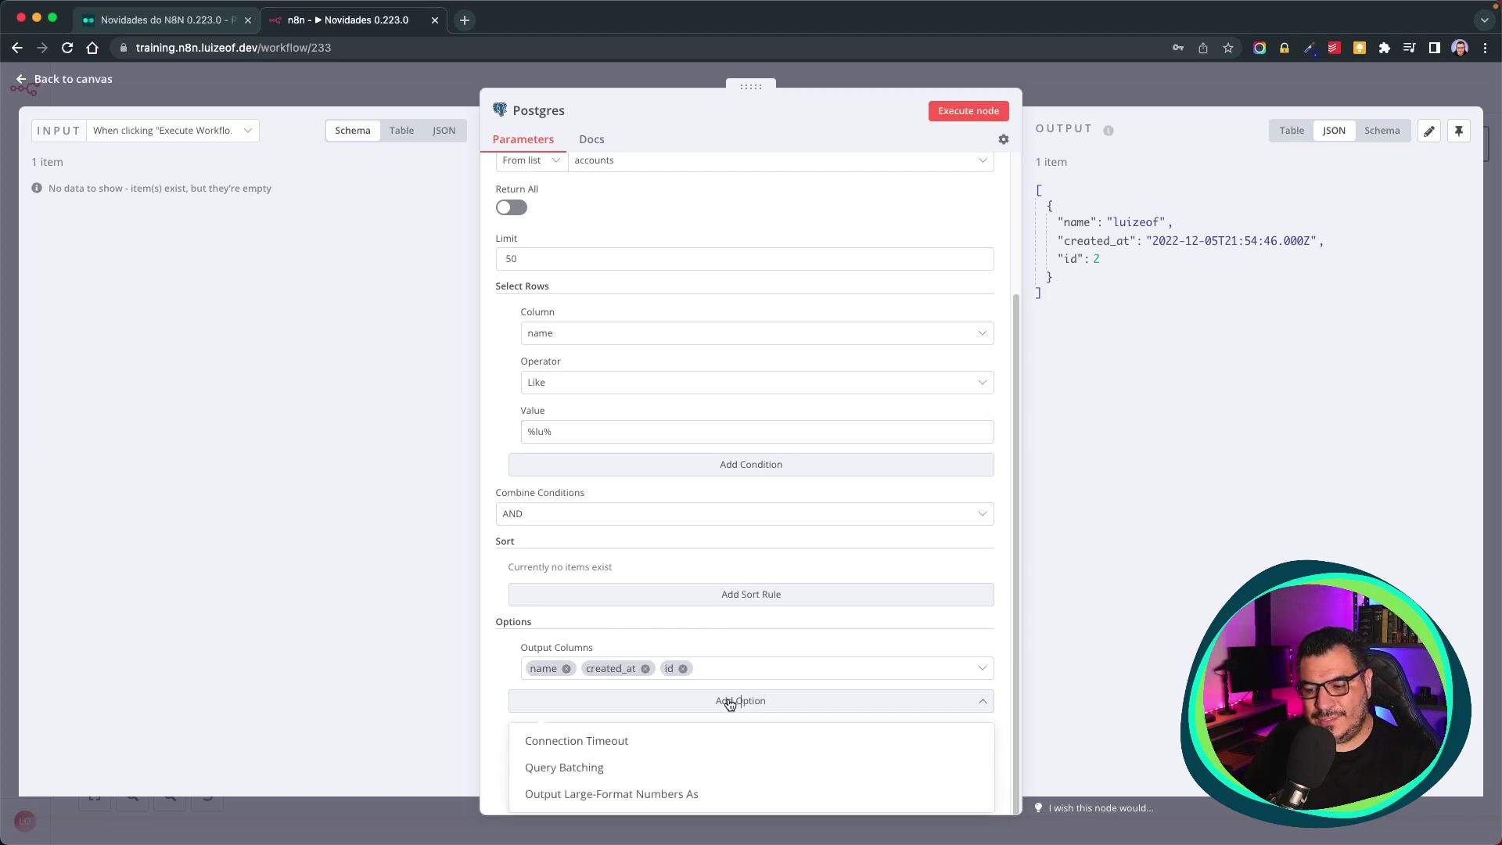
pyautogui.click(660, 766)
pyautogui.click(657, 622)
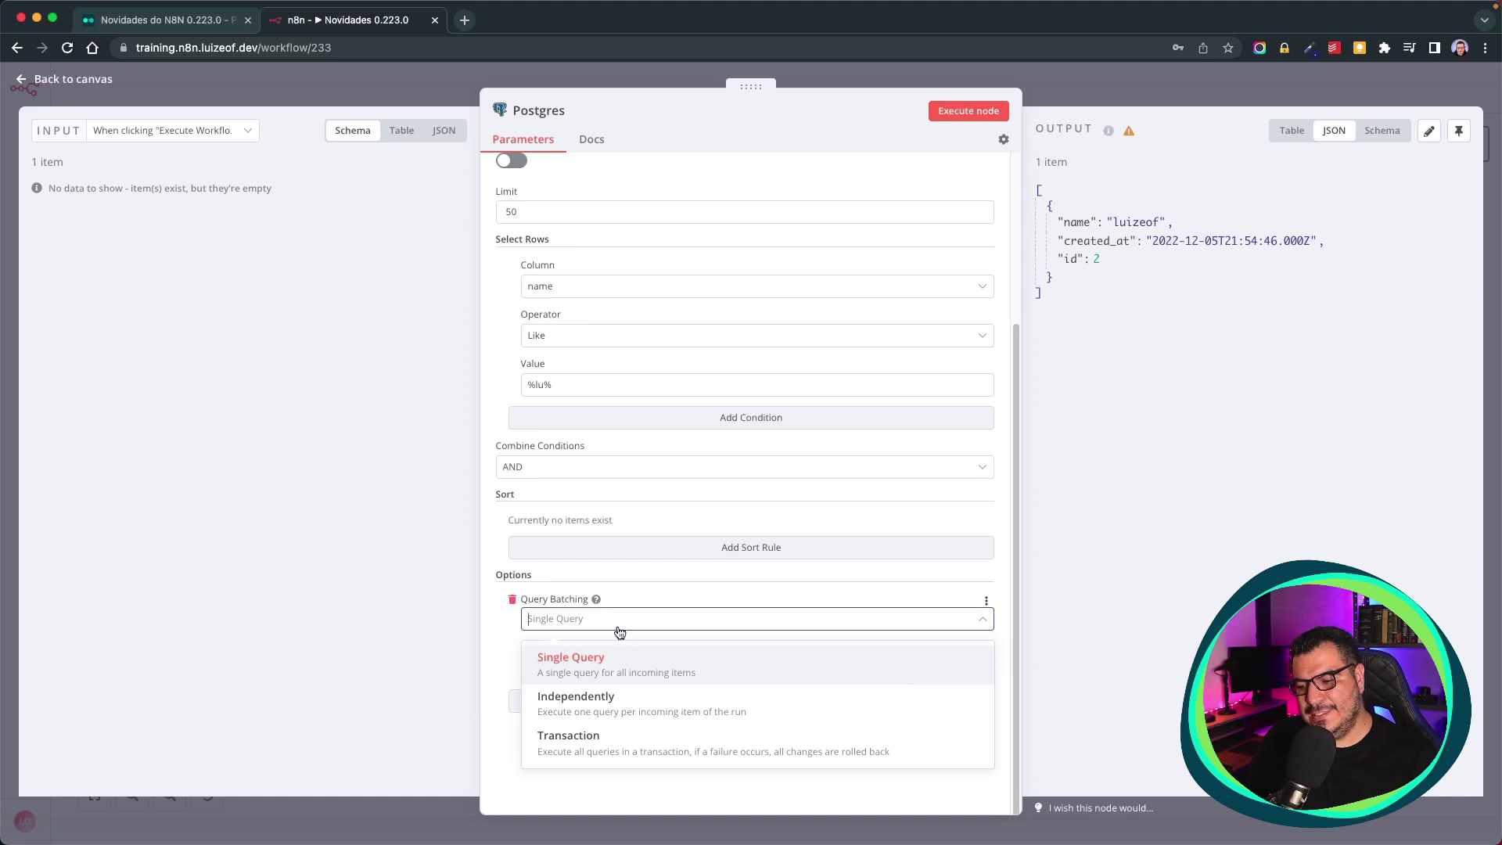
pyautogui.click(509, 602)
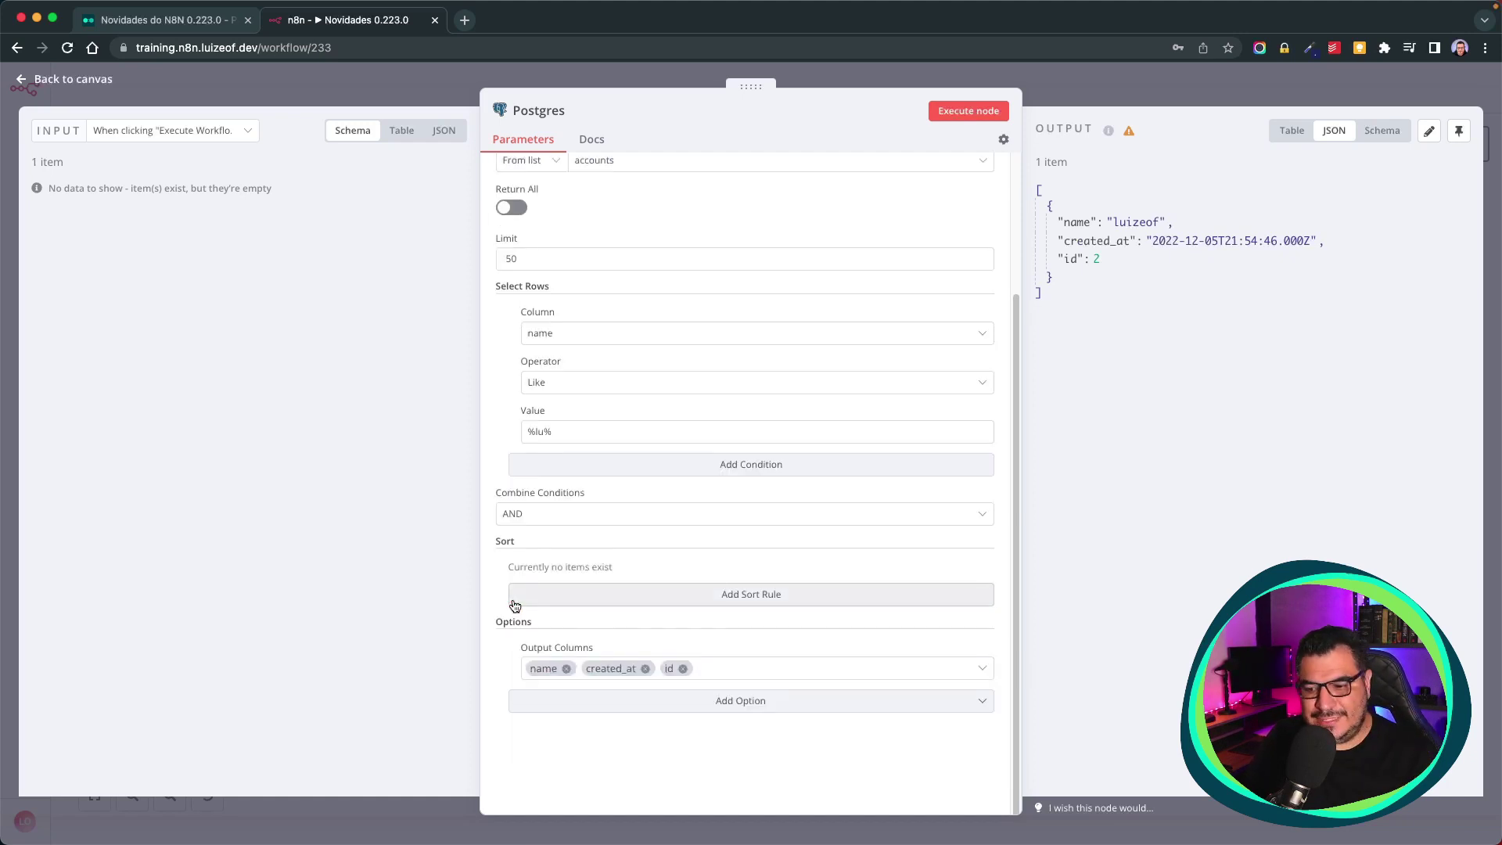
pyautogui.click(607, 699)
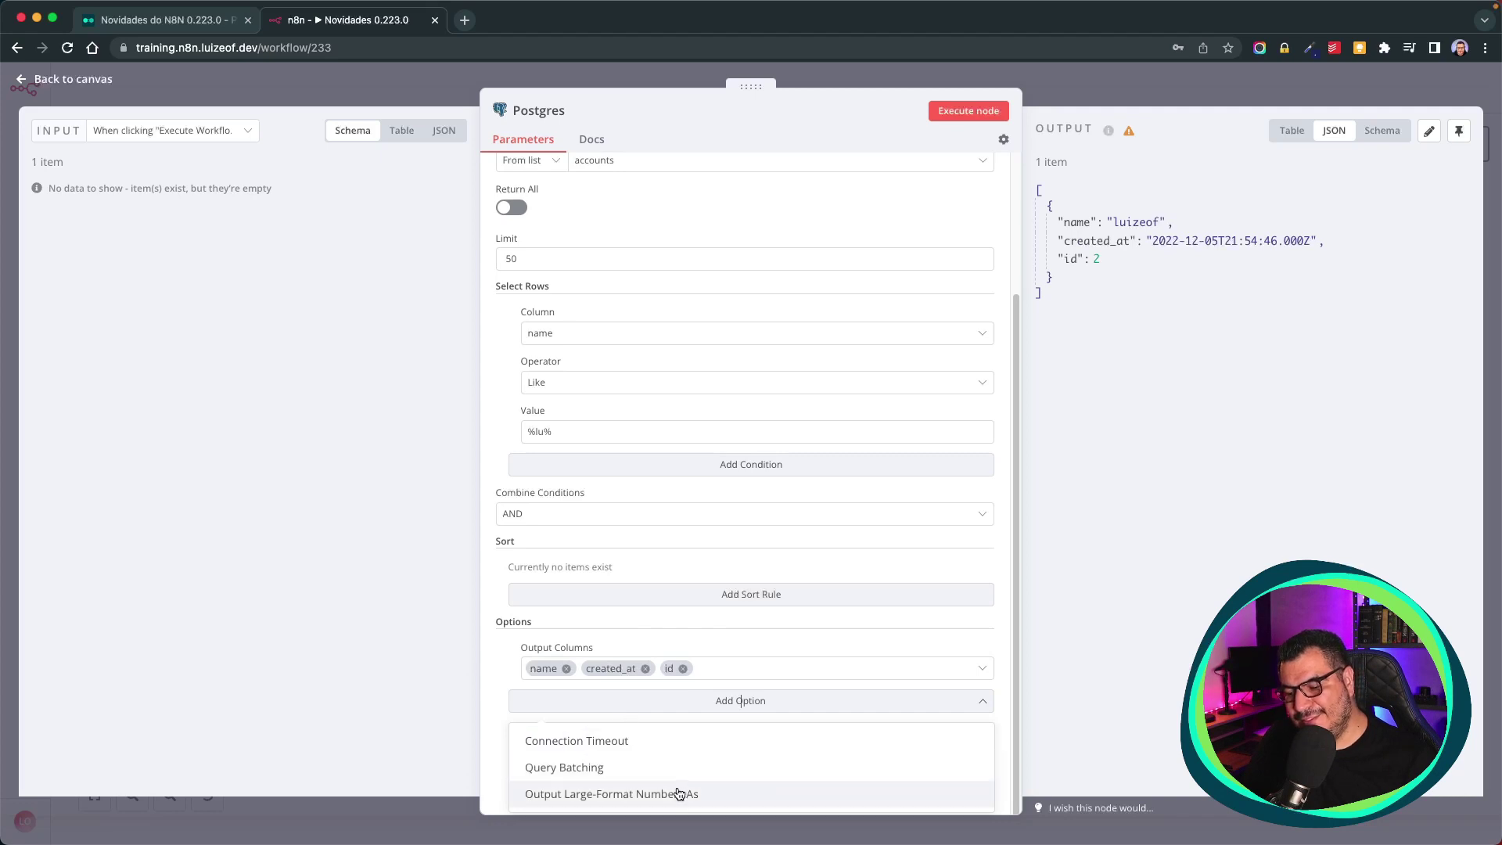
pyautogui.click(744, 493)
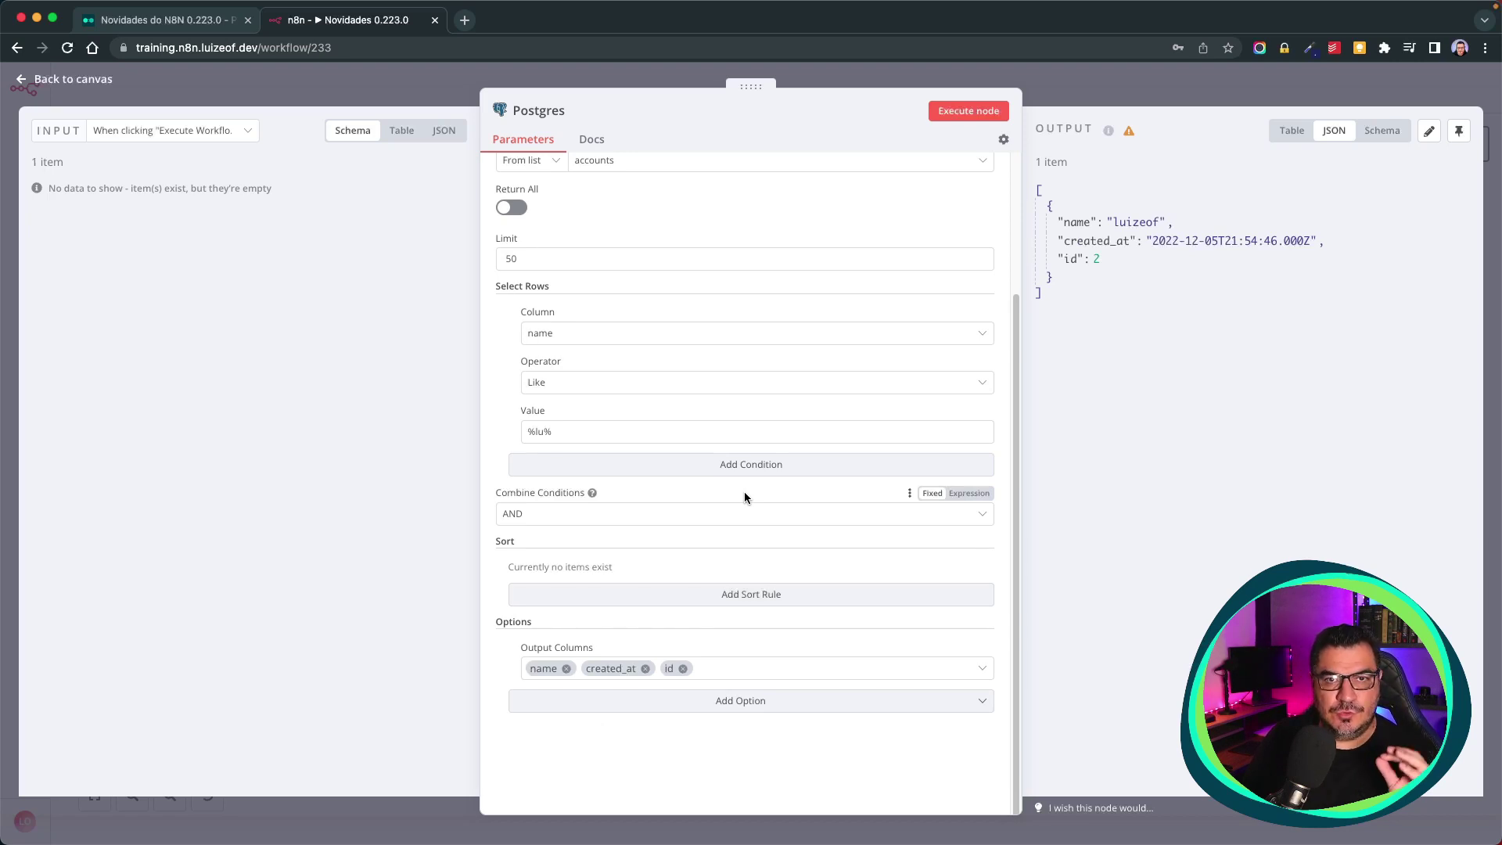
# Set the Postgres node's operation to Insert
pyautogui.scroll(4, 704, 438)
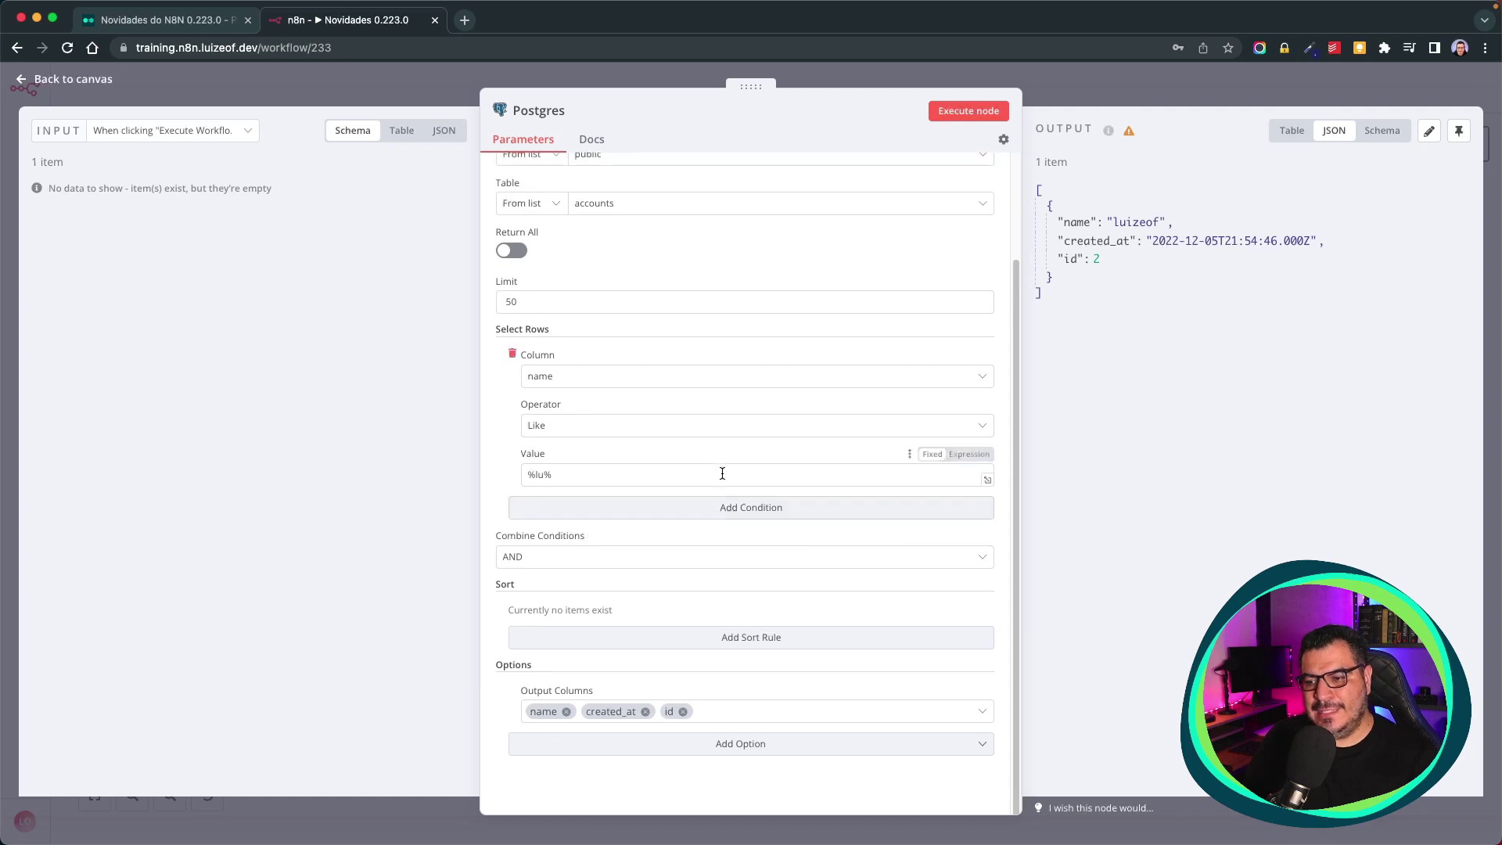
pyautogui.click(569, 236)
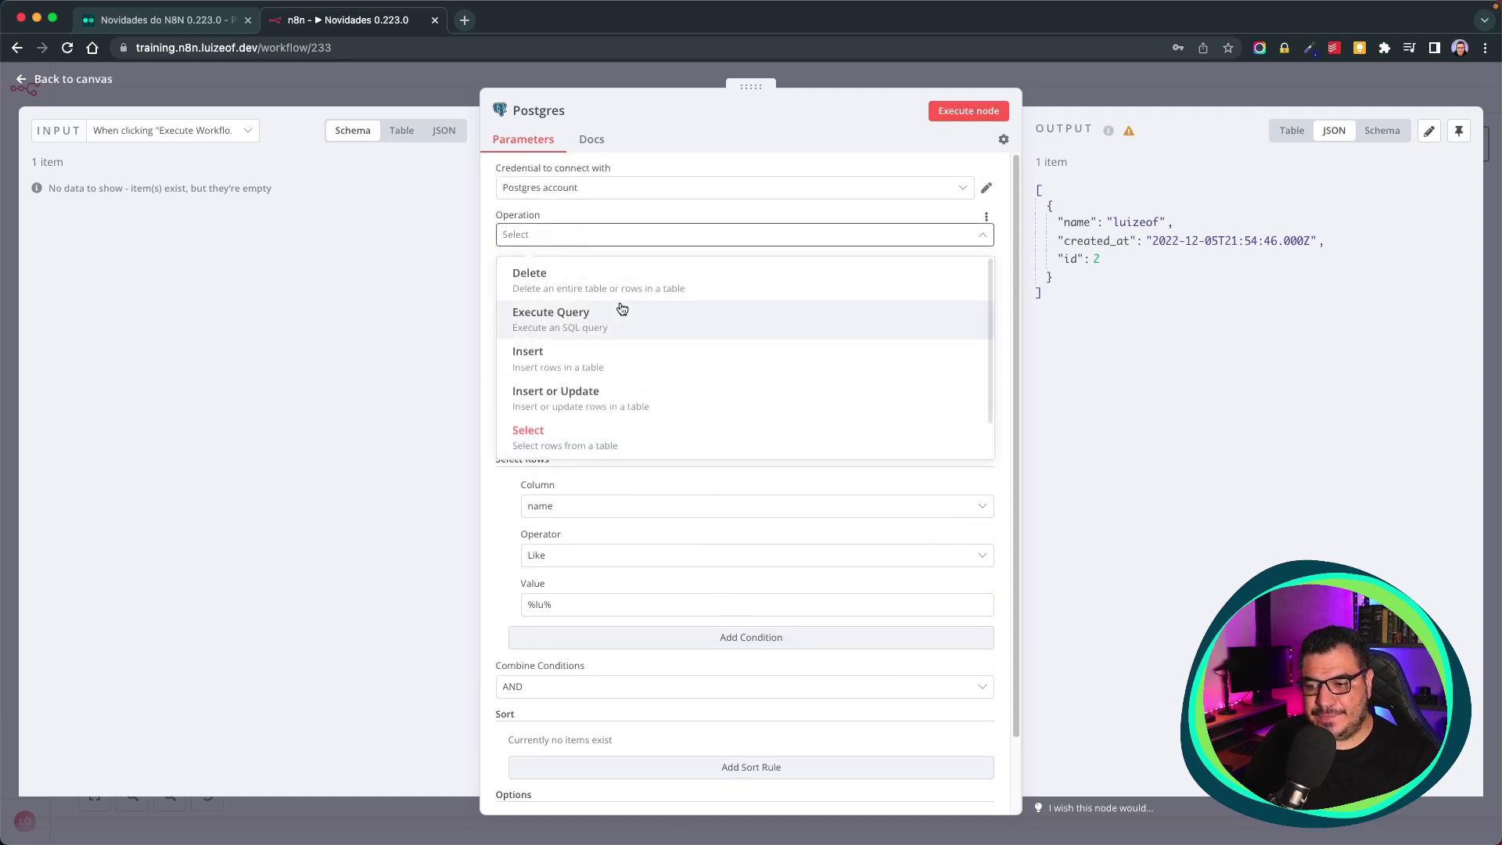
pyautogui.click(596, 349)
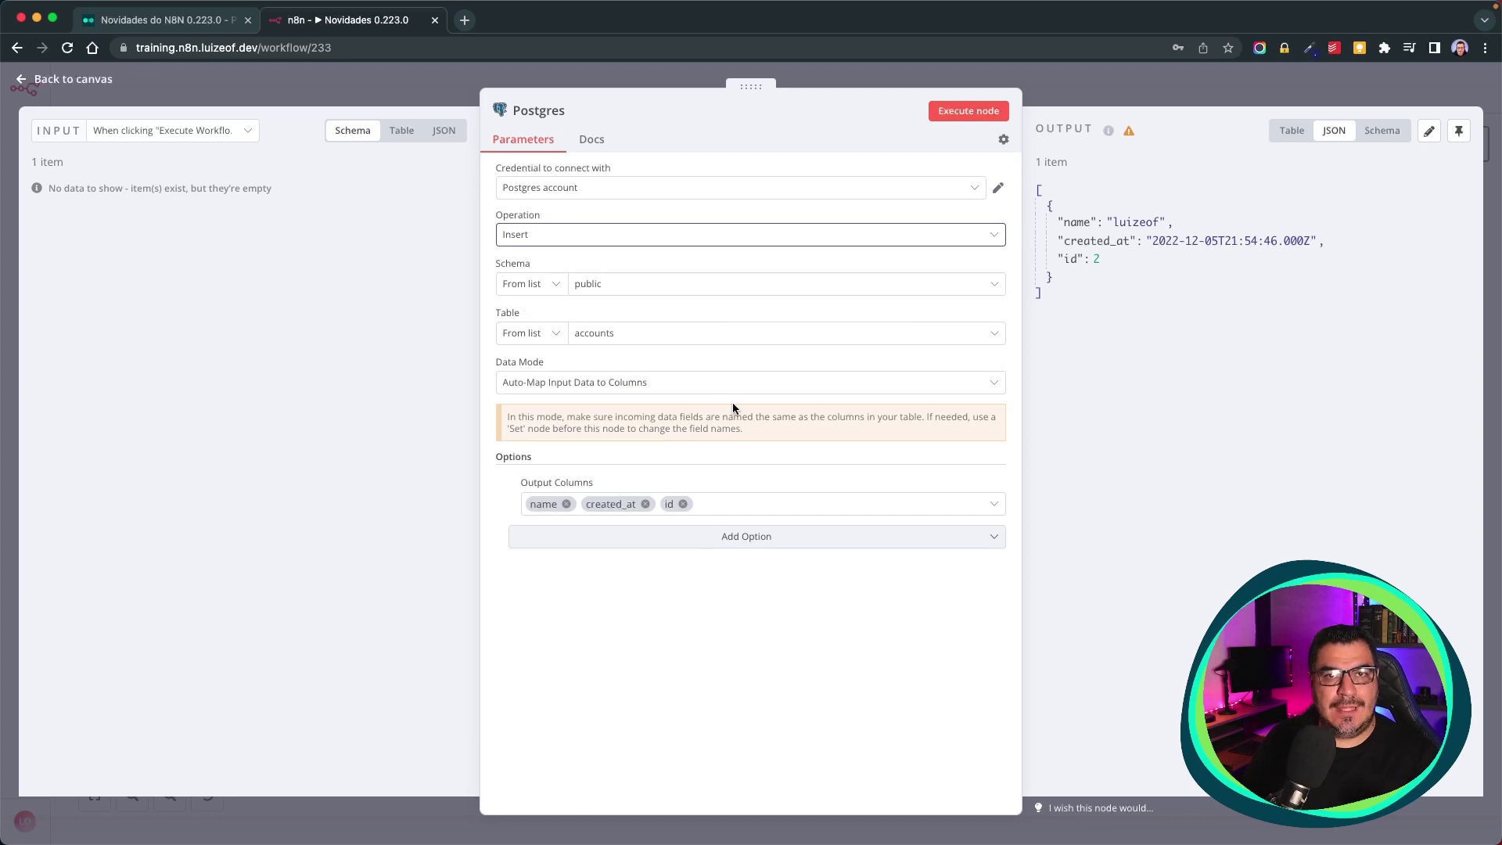
# Set the data mode to Map Each Column Manually and add a value to send for the name column
pyautogui.click(671, 383)
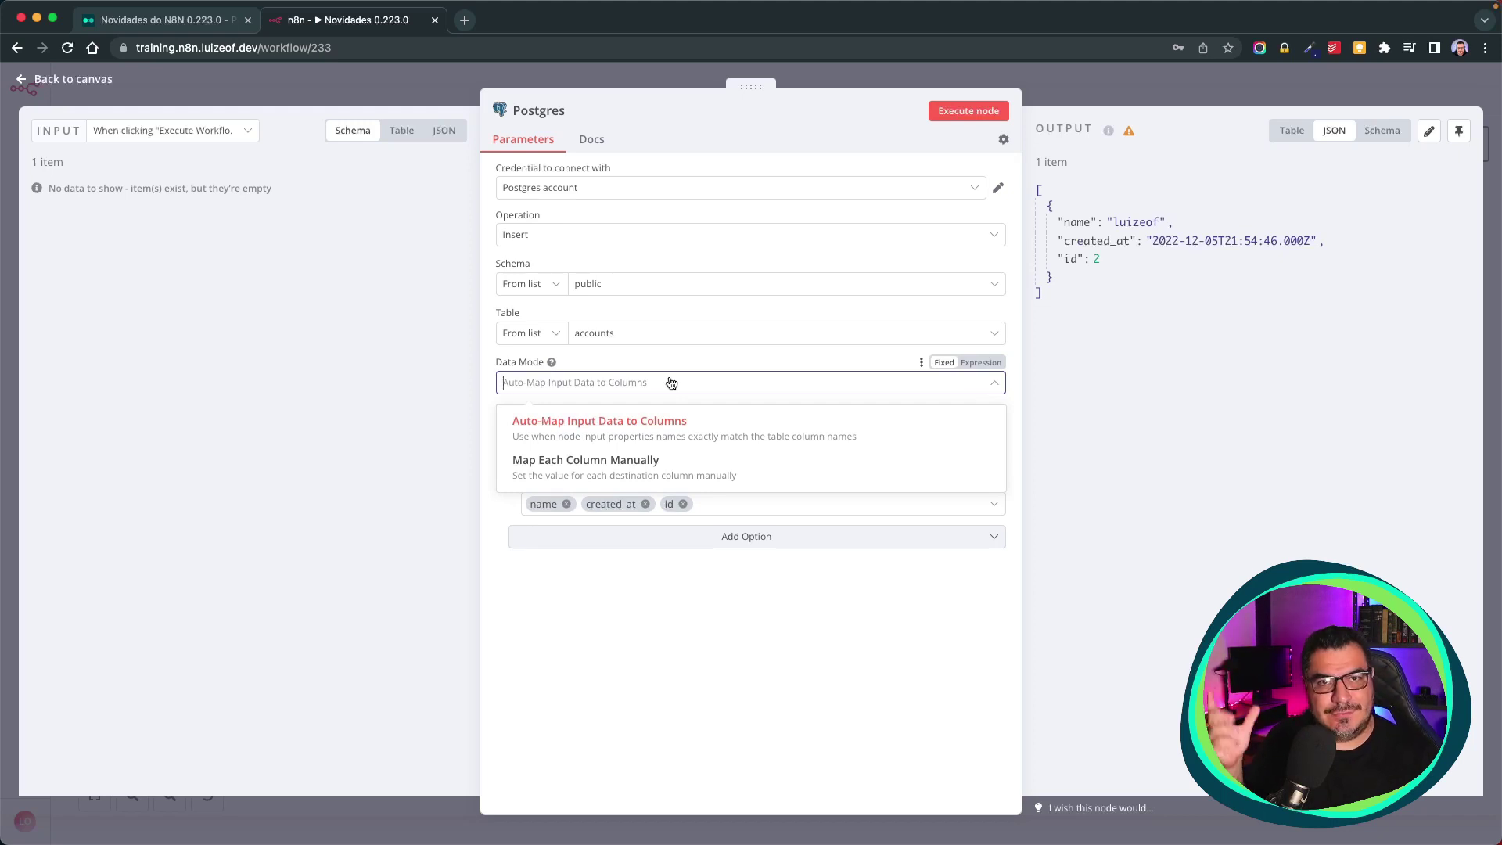
pyautogui.click(661, 463)
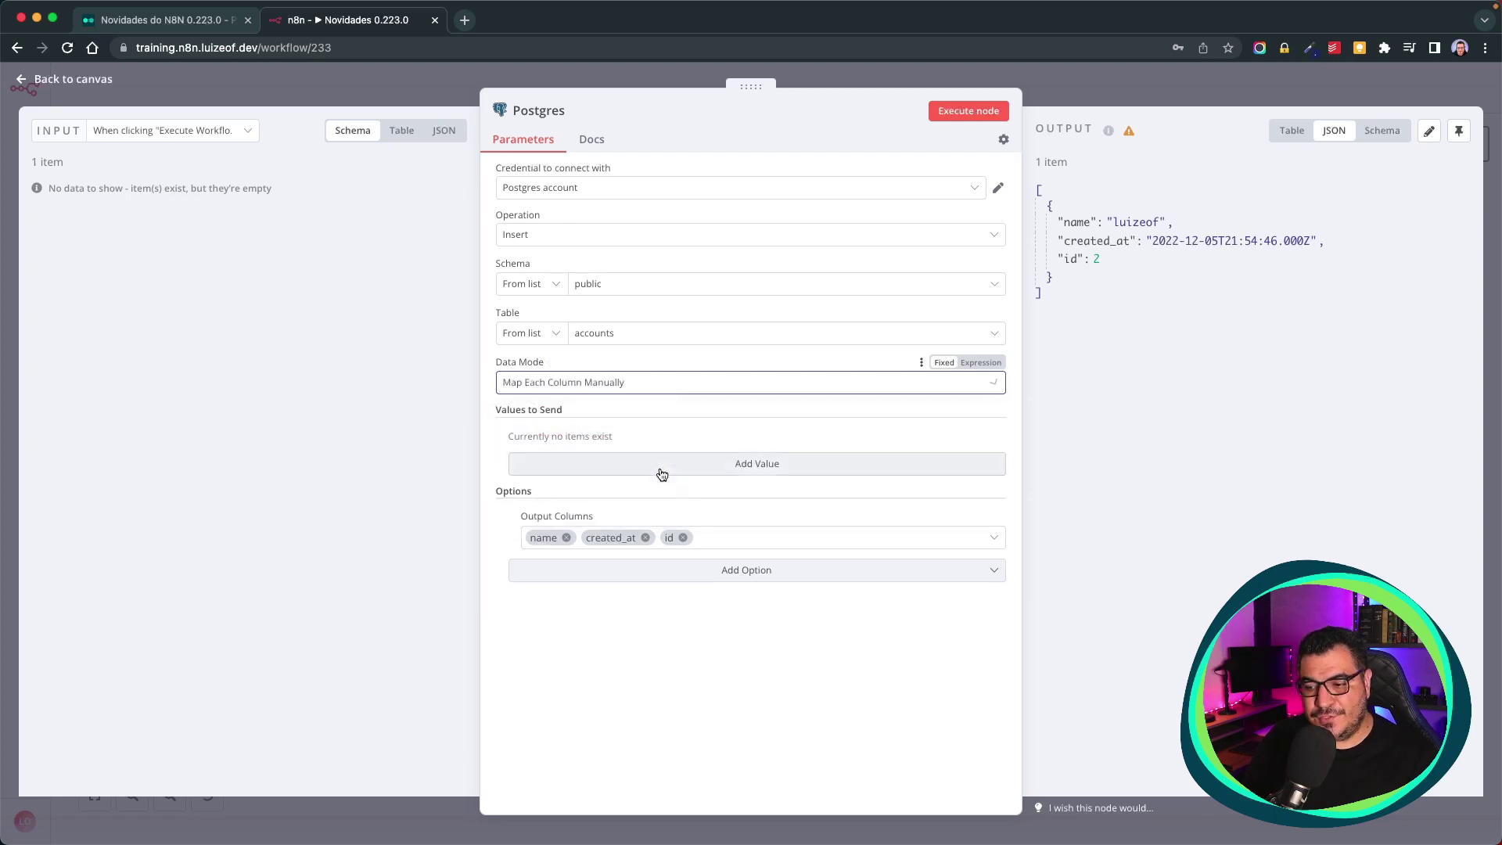
pyautogui.click(624, 462)
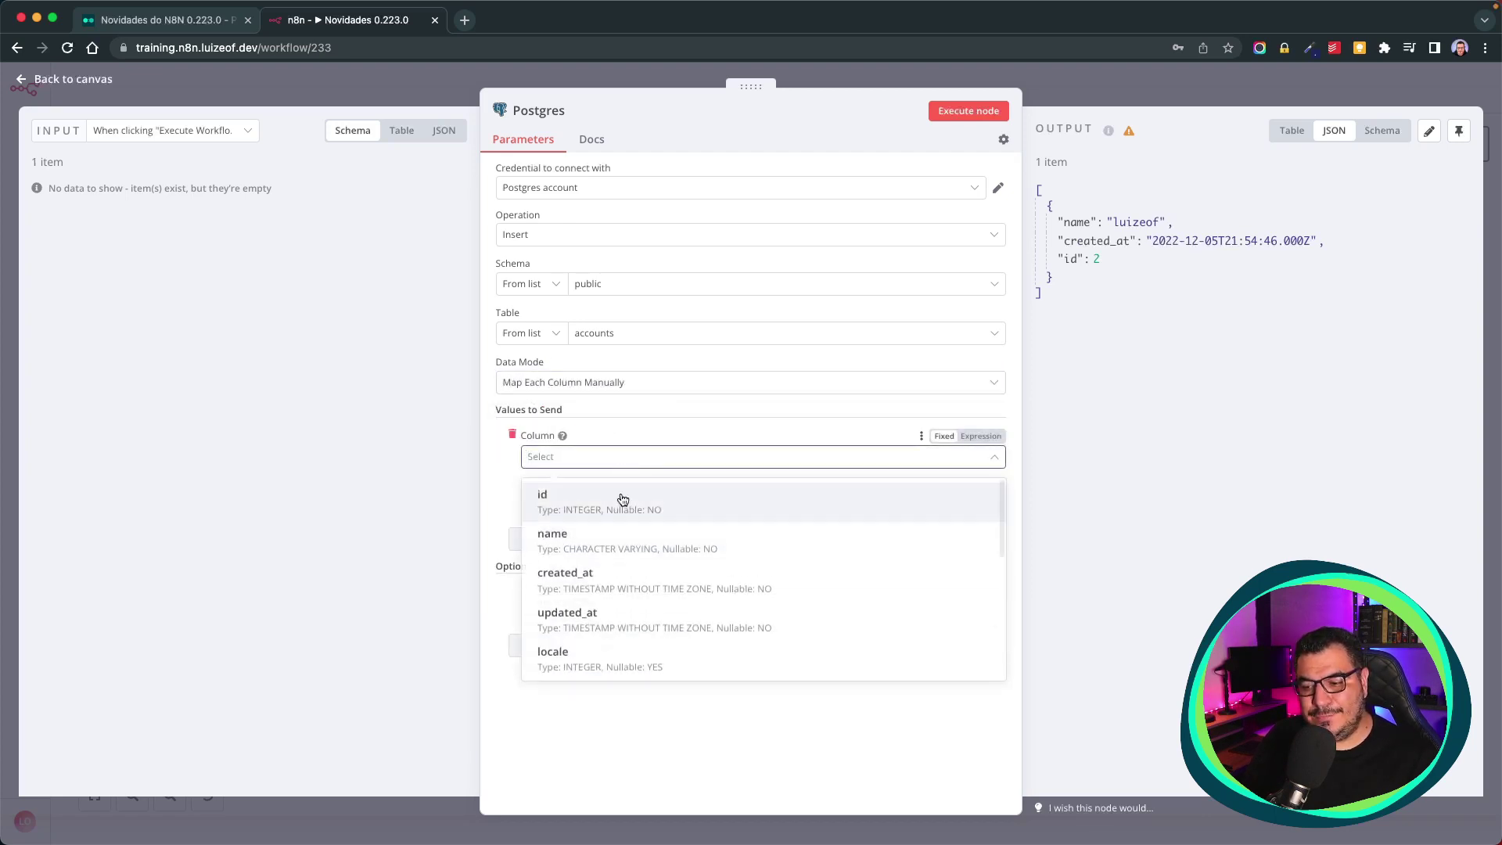
pyautogui.click(618, 535)
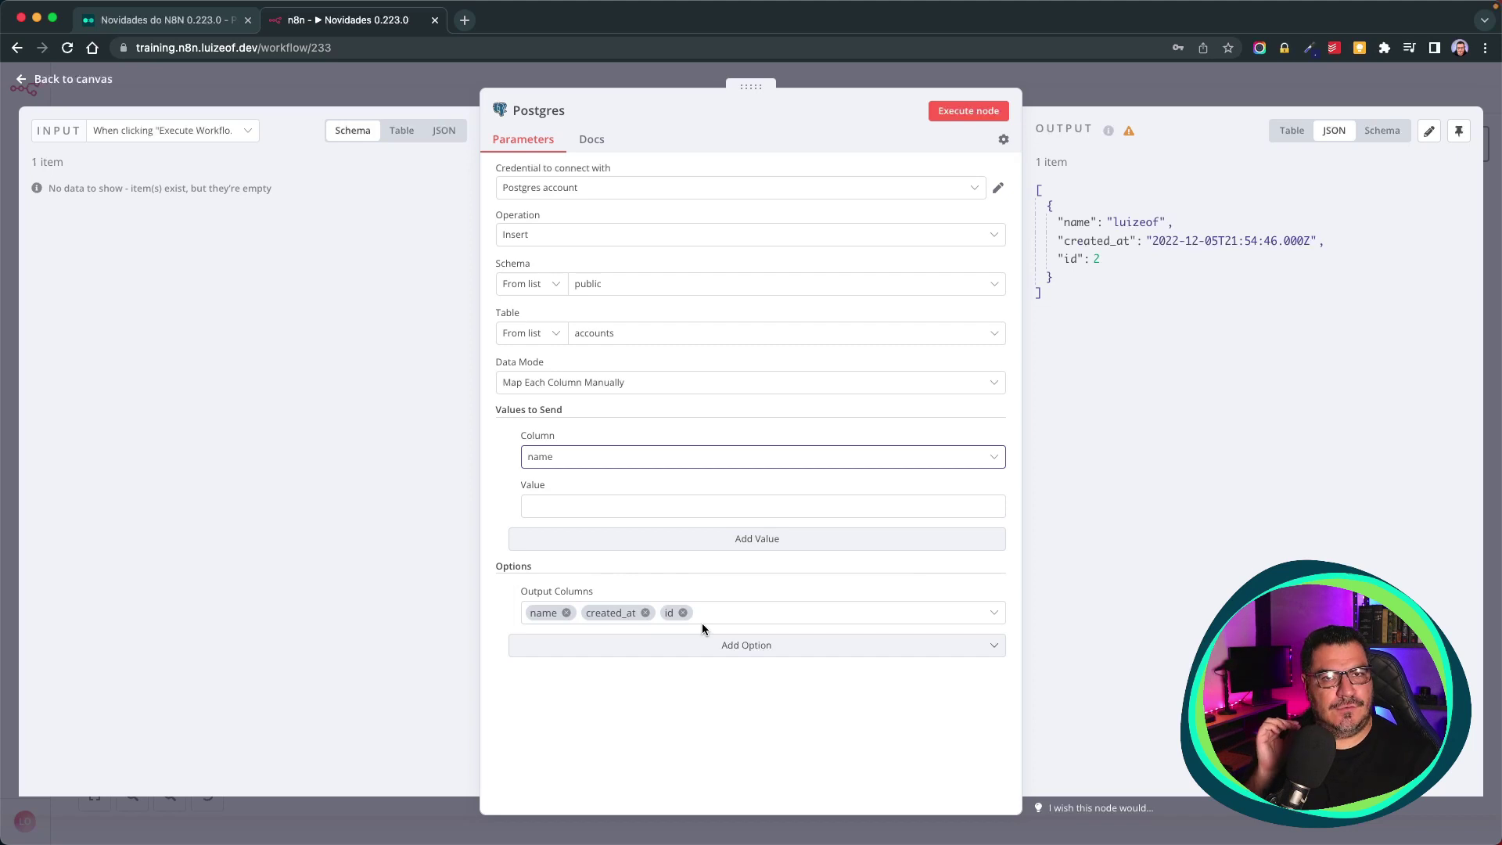
# Add the Skip on Conflict option to the Postgres insert and bring up its description
pyautogui.click(713, 643)
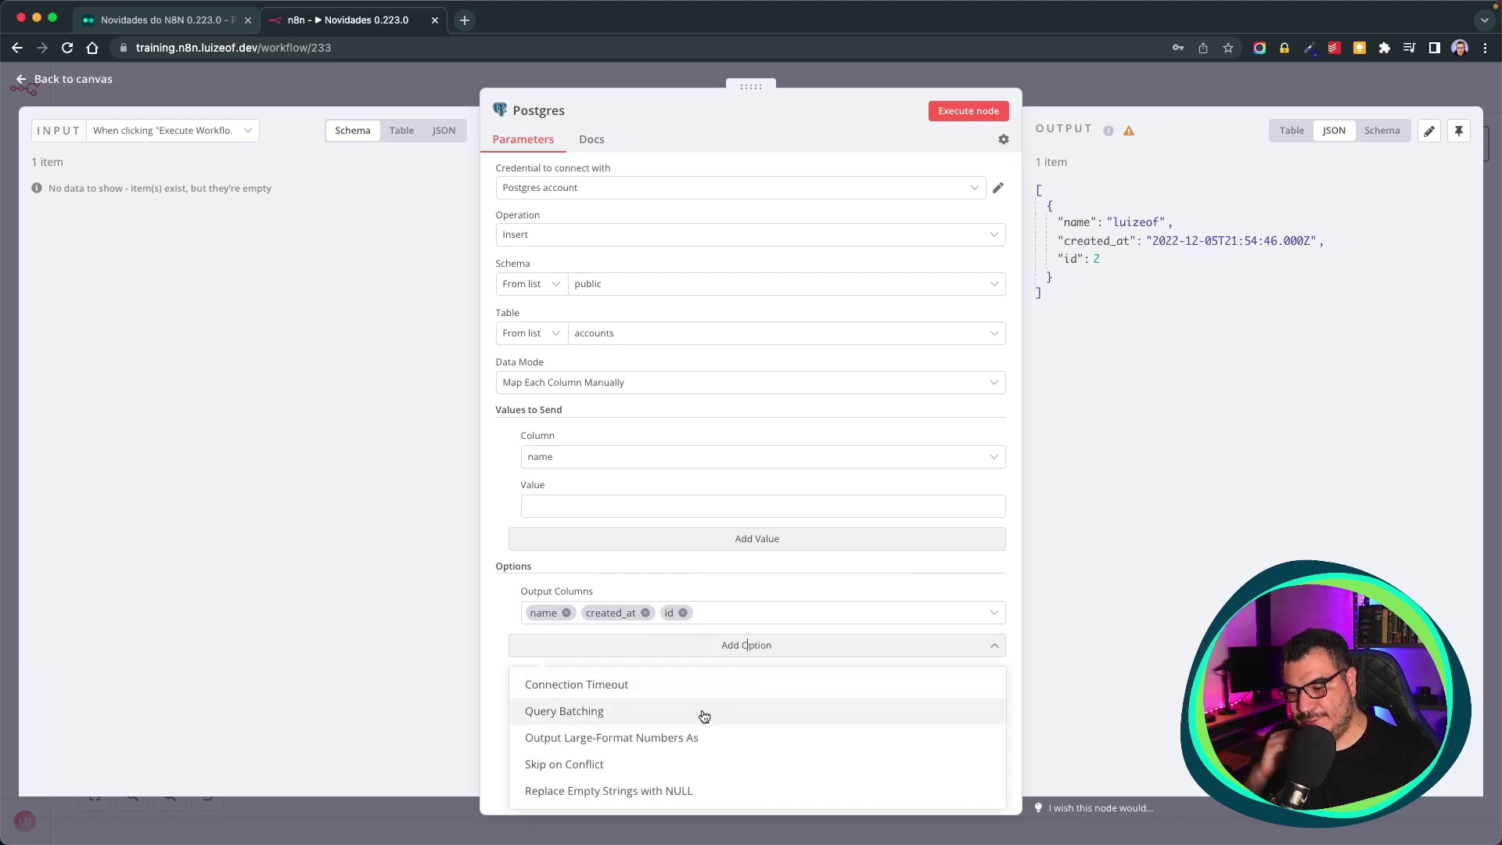
pyautogui.click(719, 764)
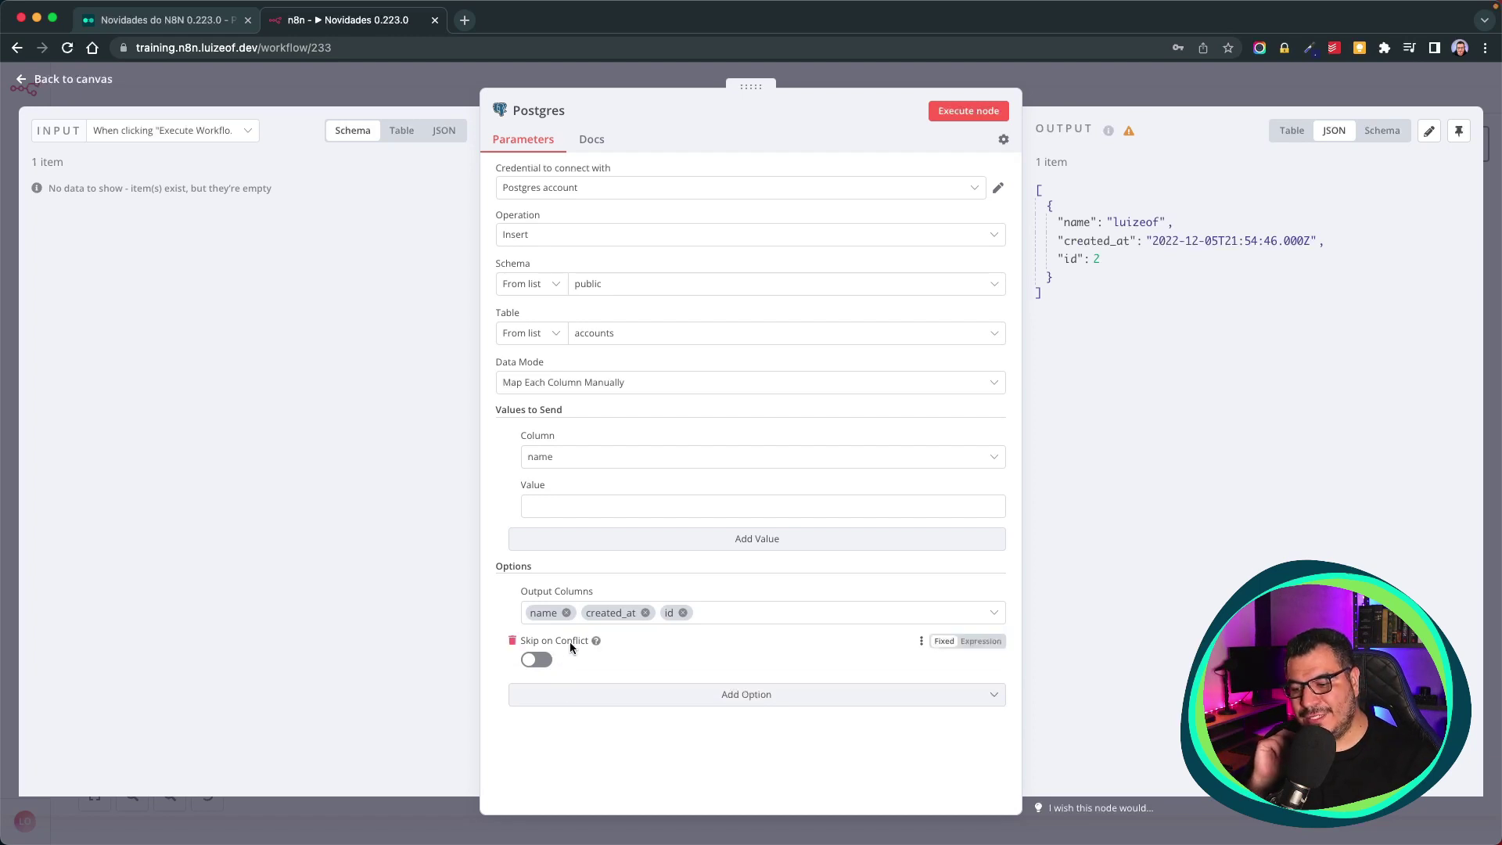
pyautogui.moveTo(595, 642)
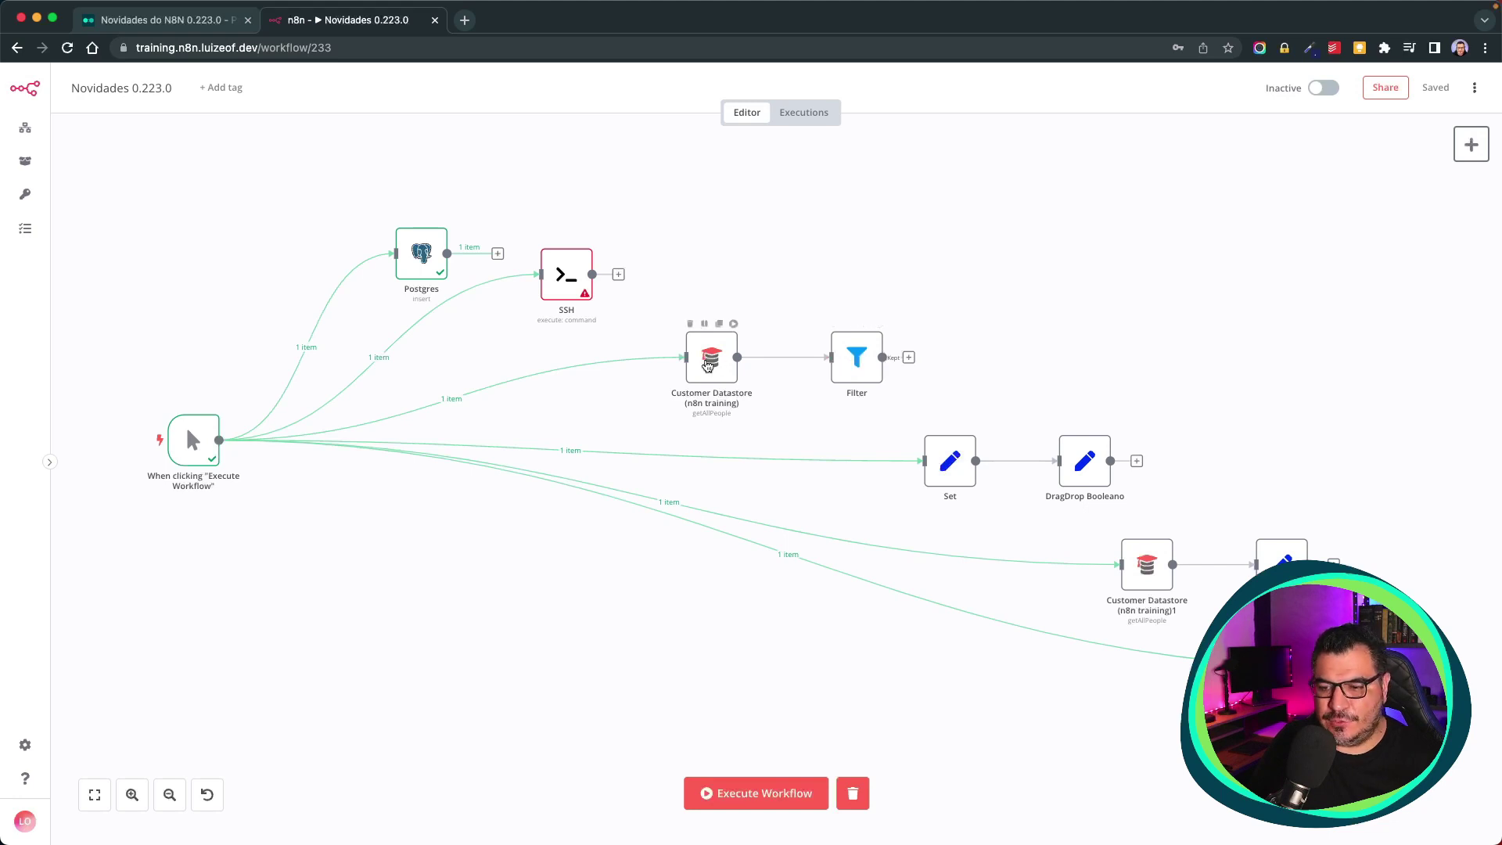
# Execute the Customer Datastore node that feeds the Filter node and return to the canvas
pyautogui.doubleClick(715, 361)
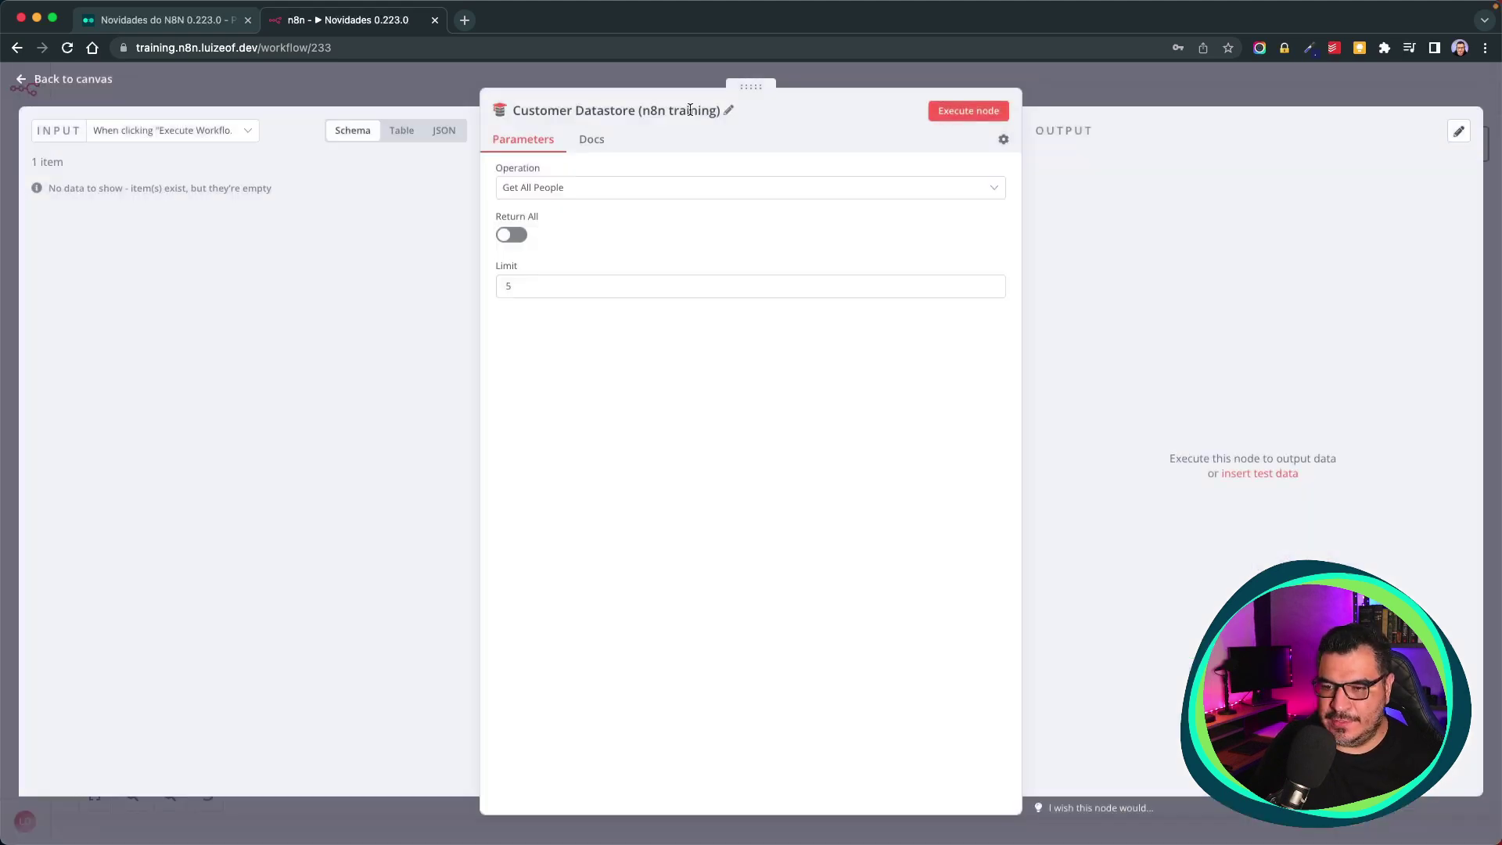
pyautogui.click(968, 111)
pyautogui.click(1147, 100)
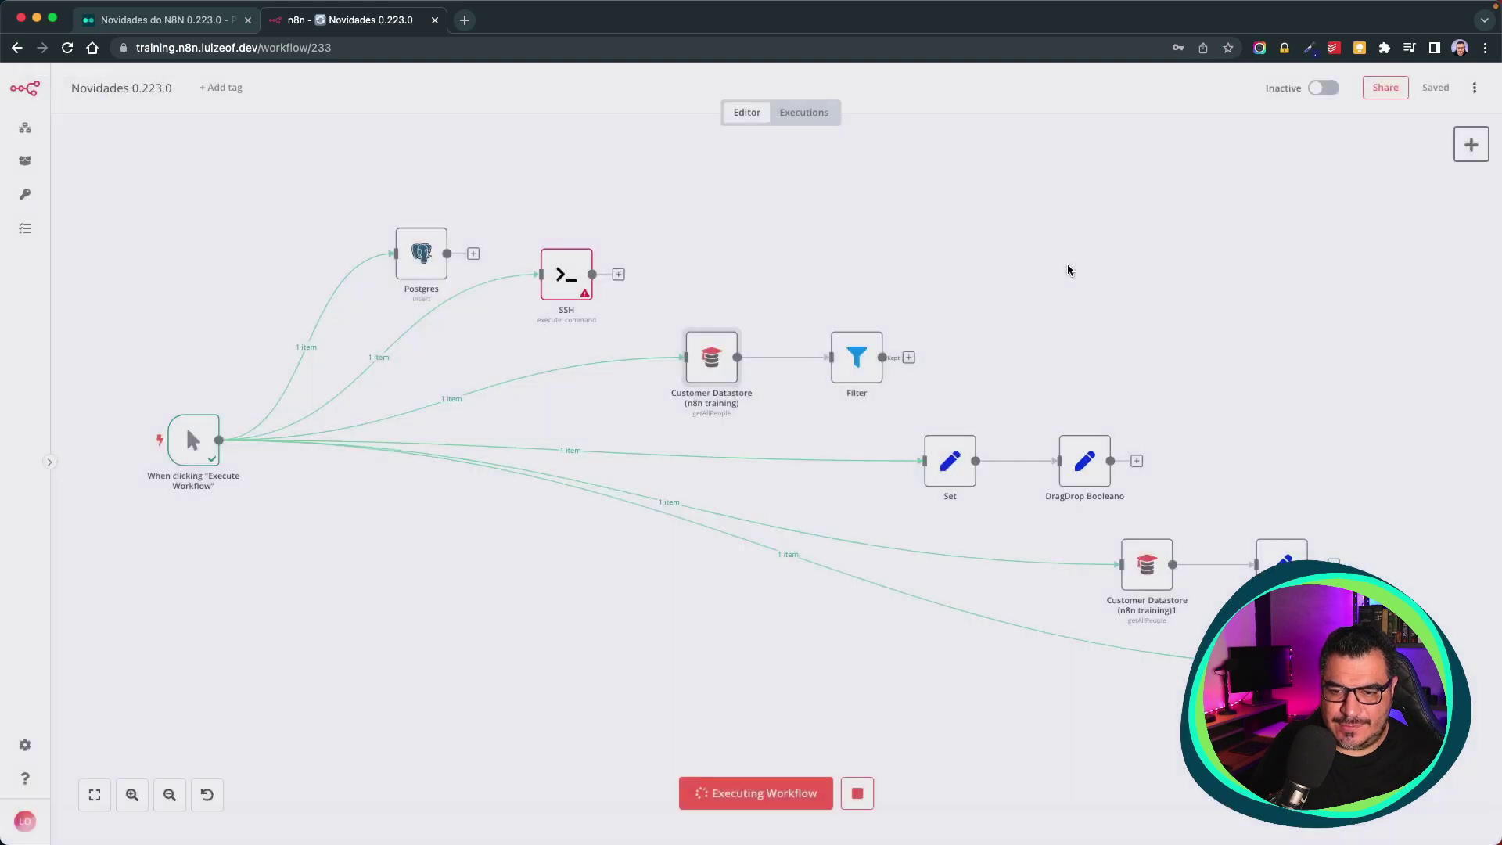
# Open the Filter node, review its input data as JSON, and execute the node
pyautogui.doubleClick(857, 357)
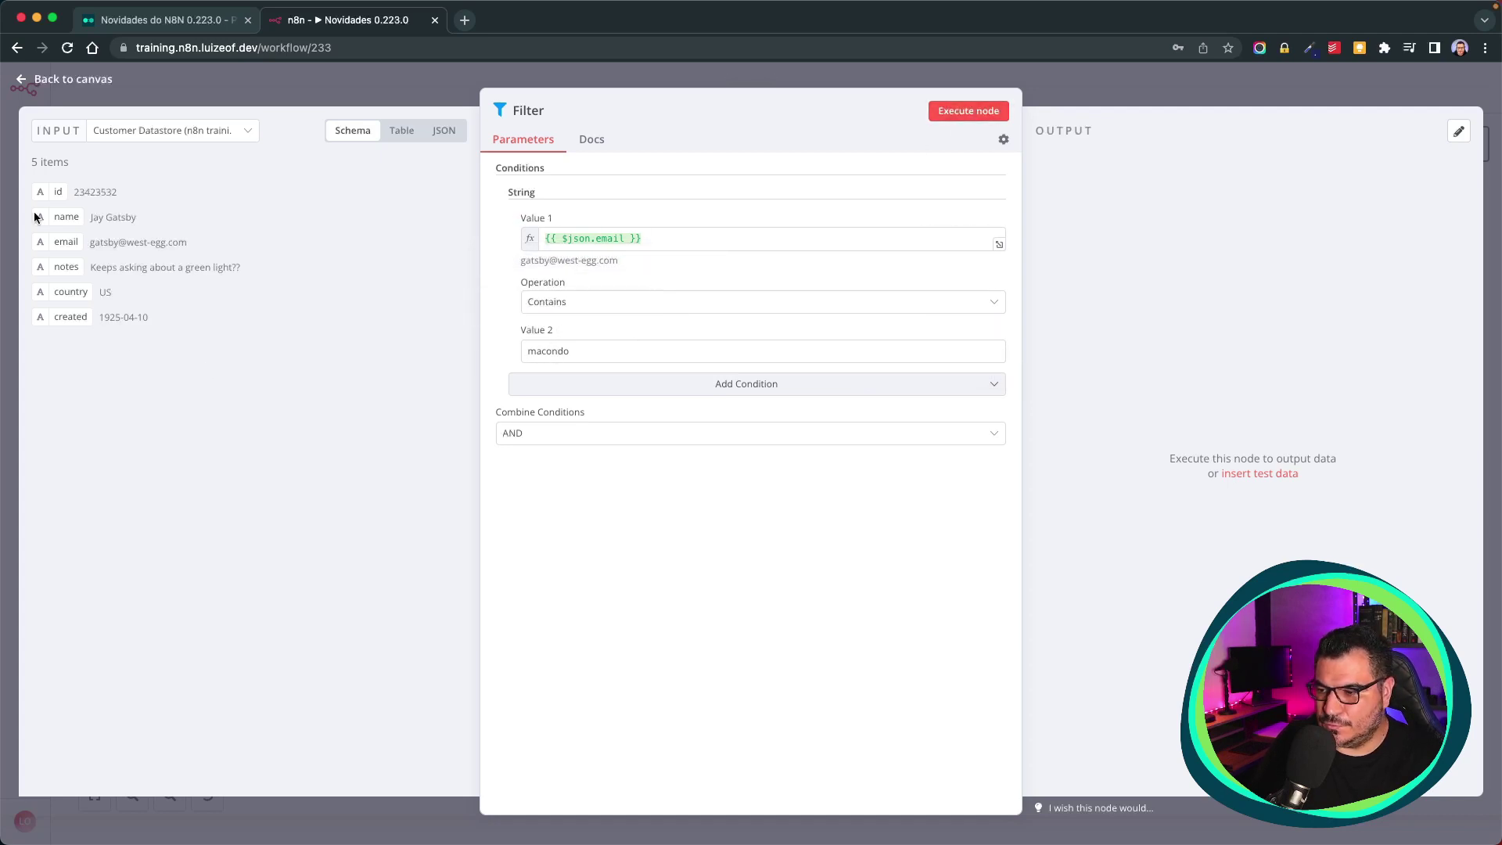
pyautogui.click(444, 132)
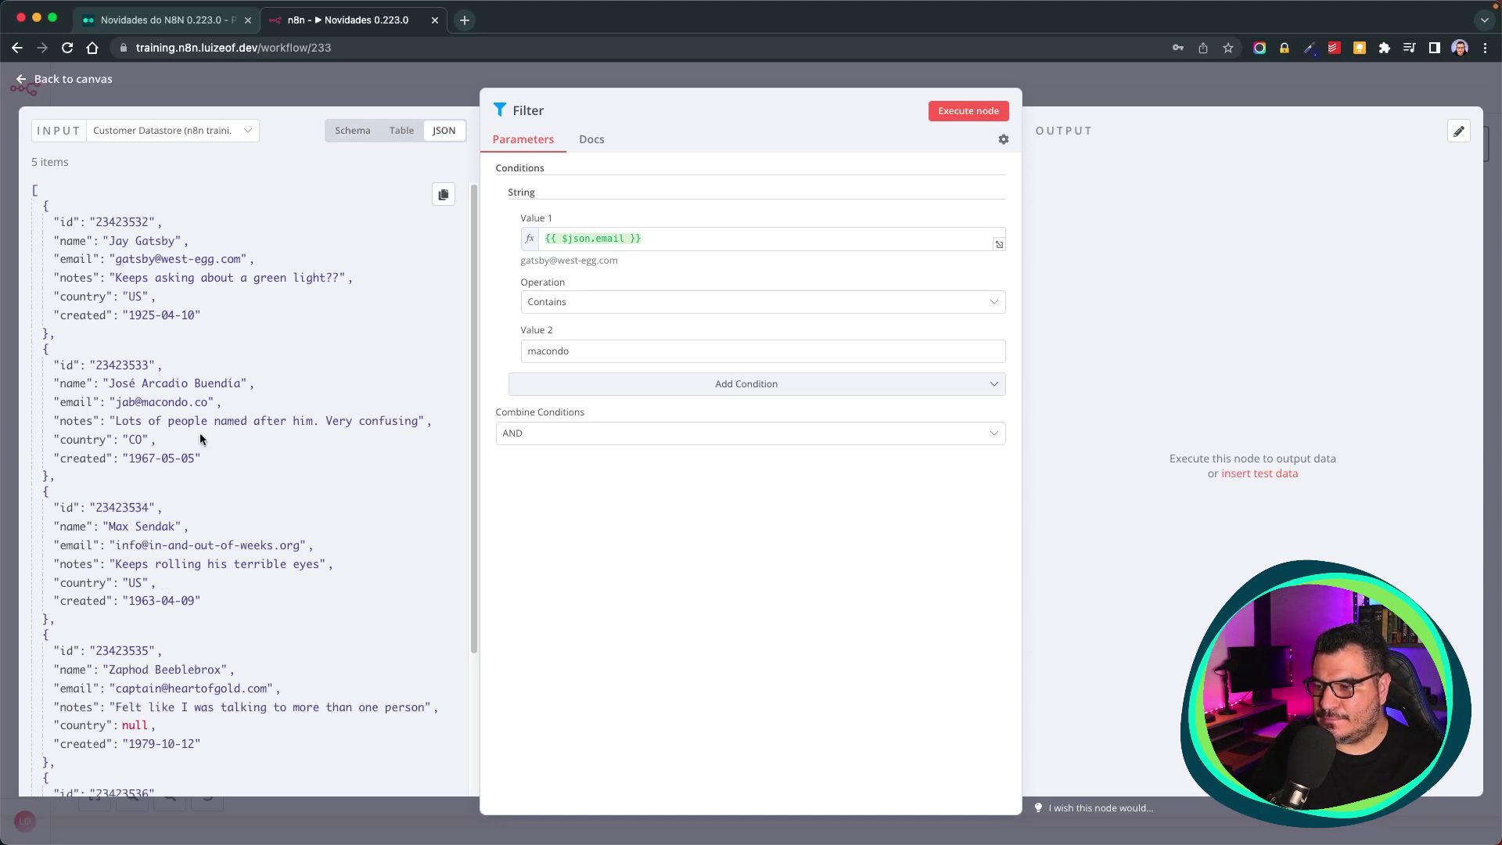
pyautogui.scroll(-5, 216, 434)
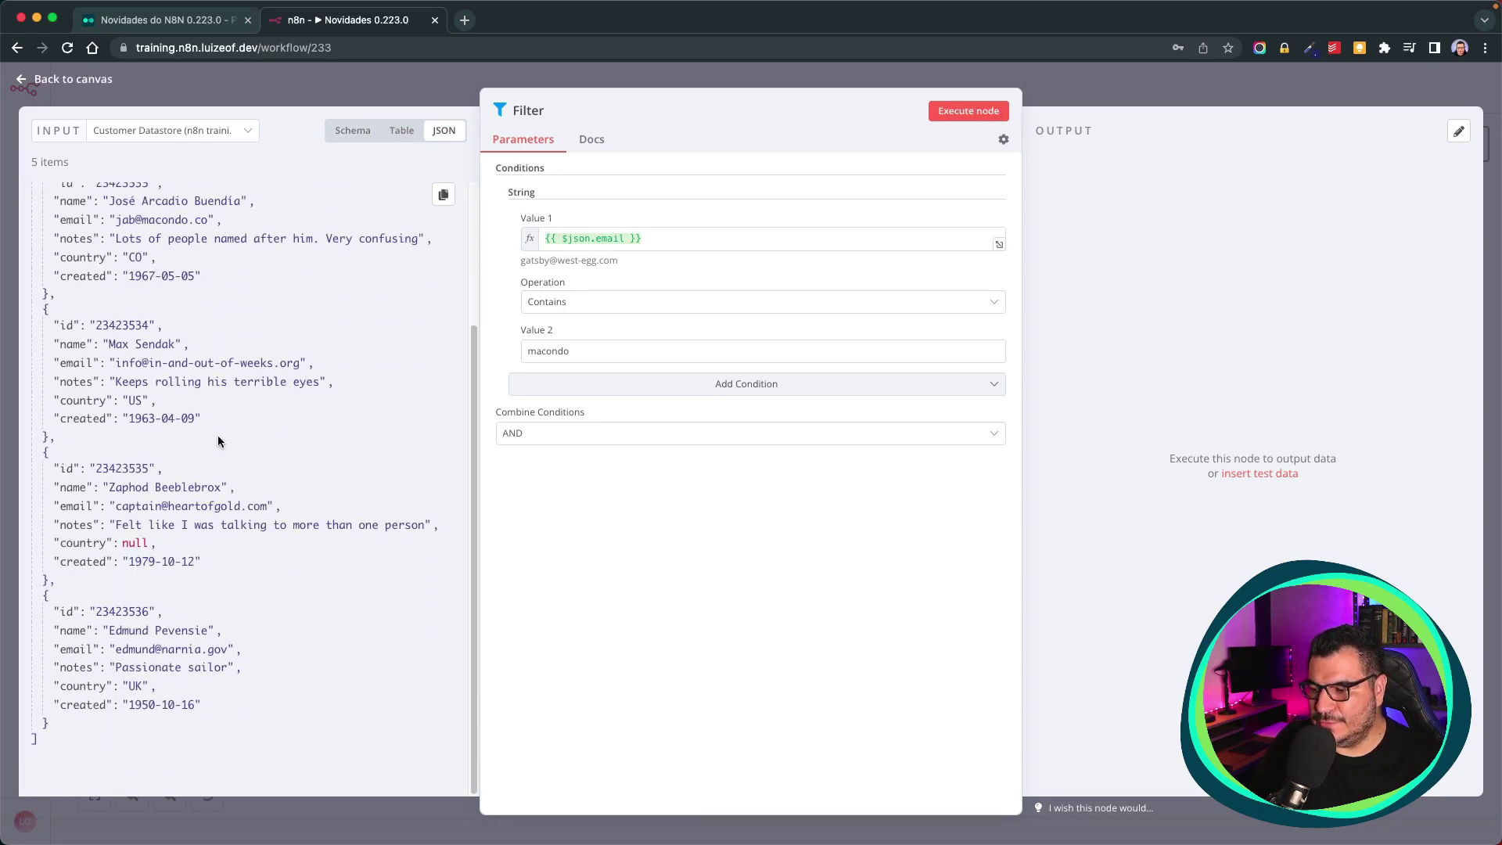
pyautogui.scroll(5, 222, 423)
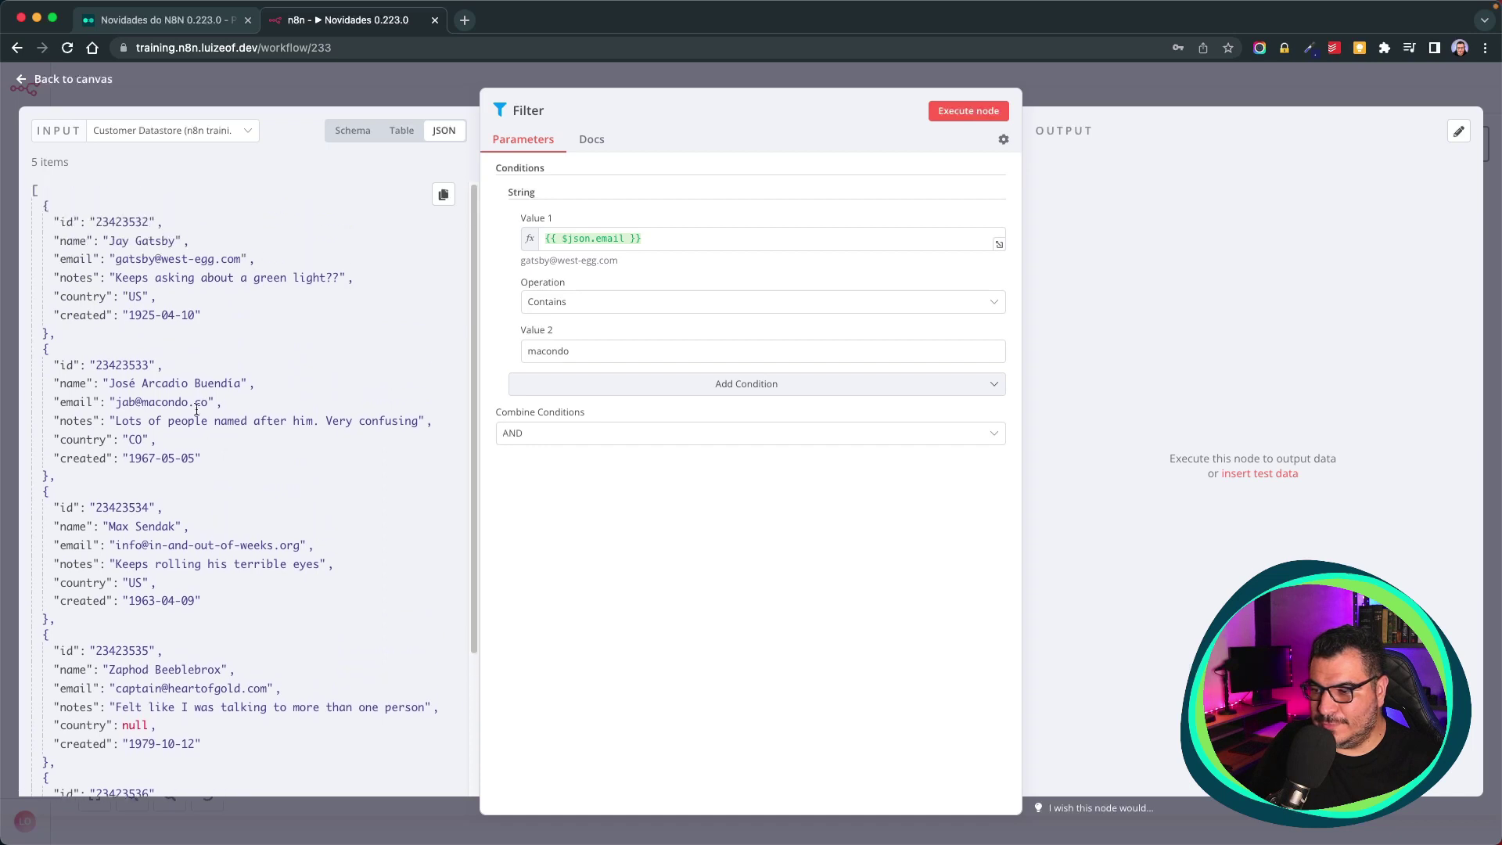
pyautogui.click(961, 115)
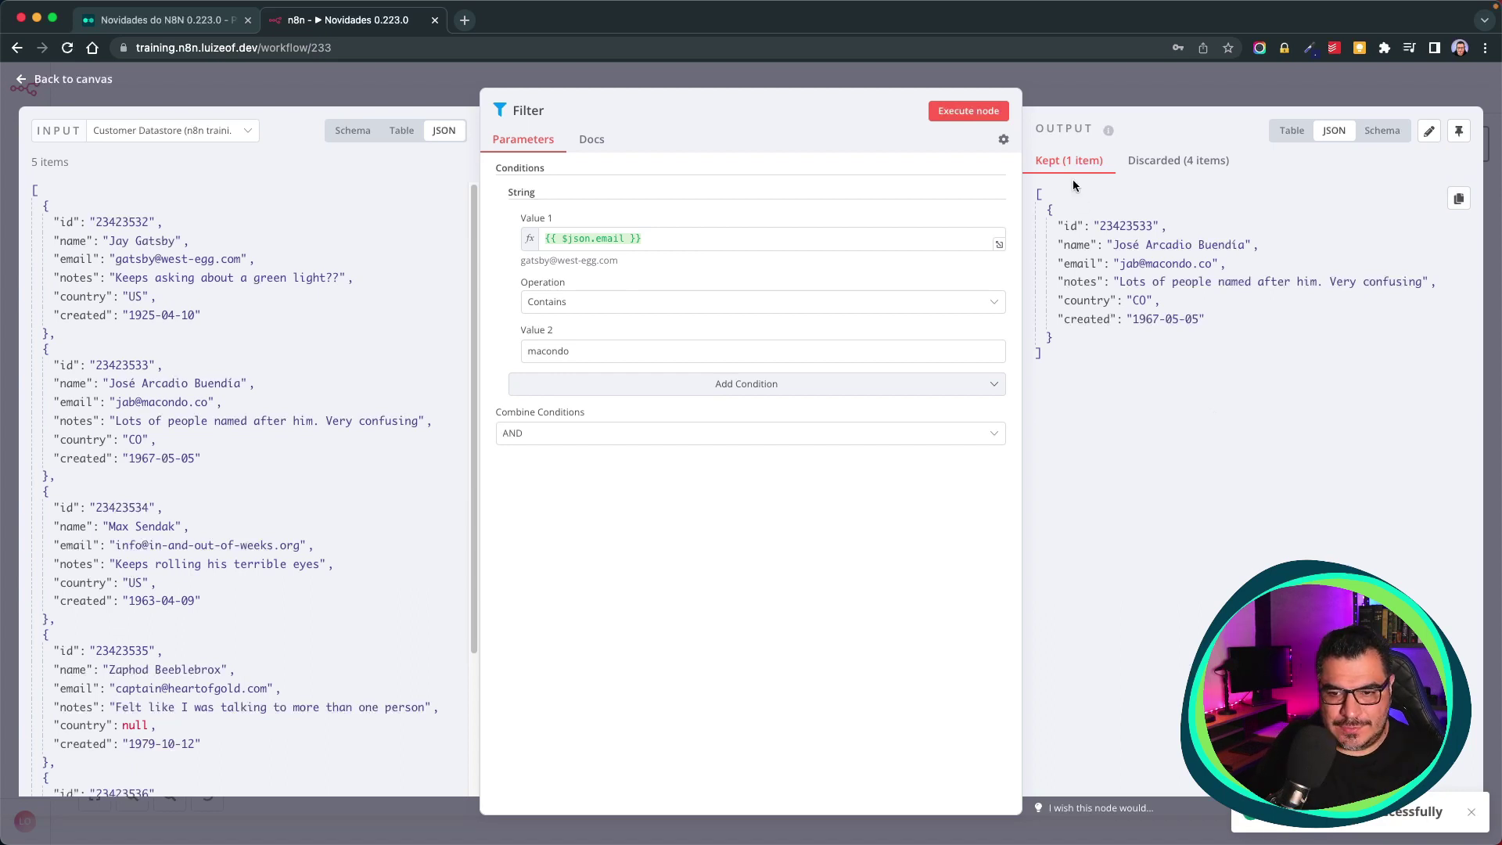
# Compare the kept and discarded items in the Filter node's output, then return to the canvas
pyautogui.click(1159, 166)
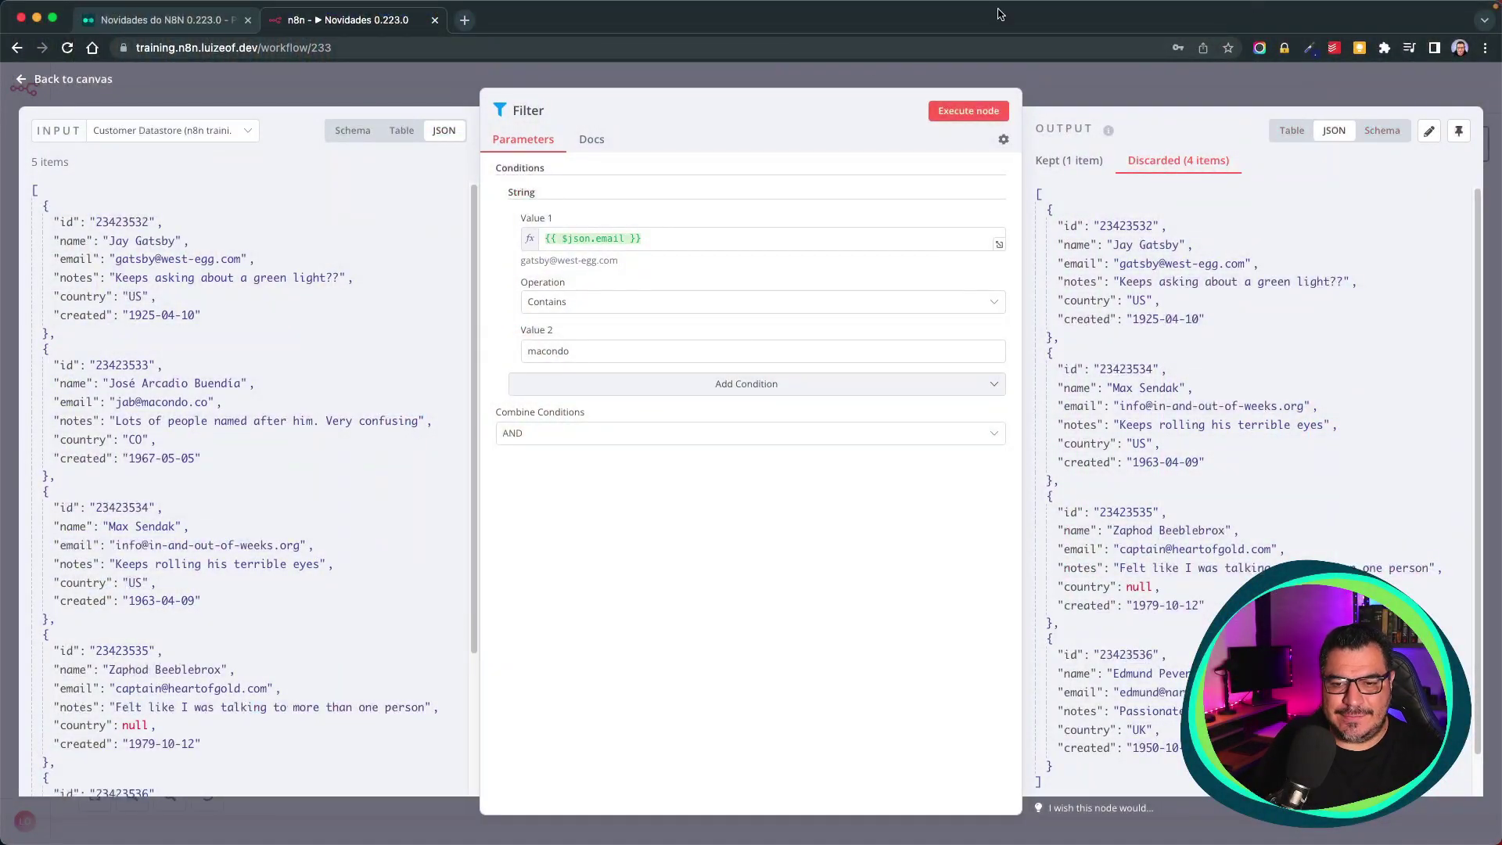
pyautogui.click(1067, 162)
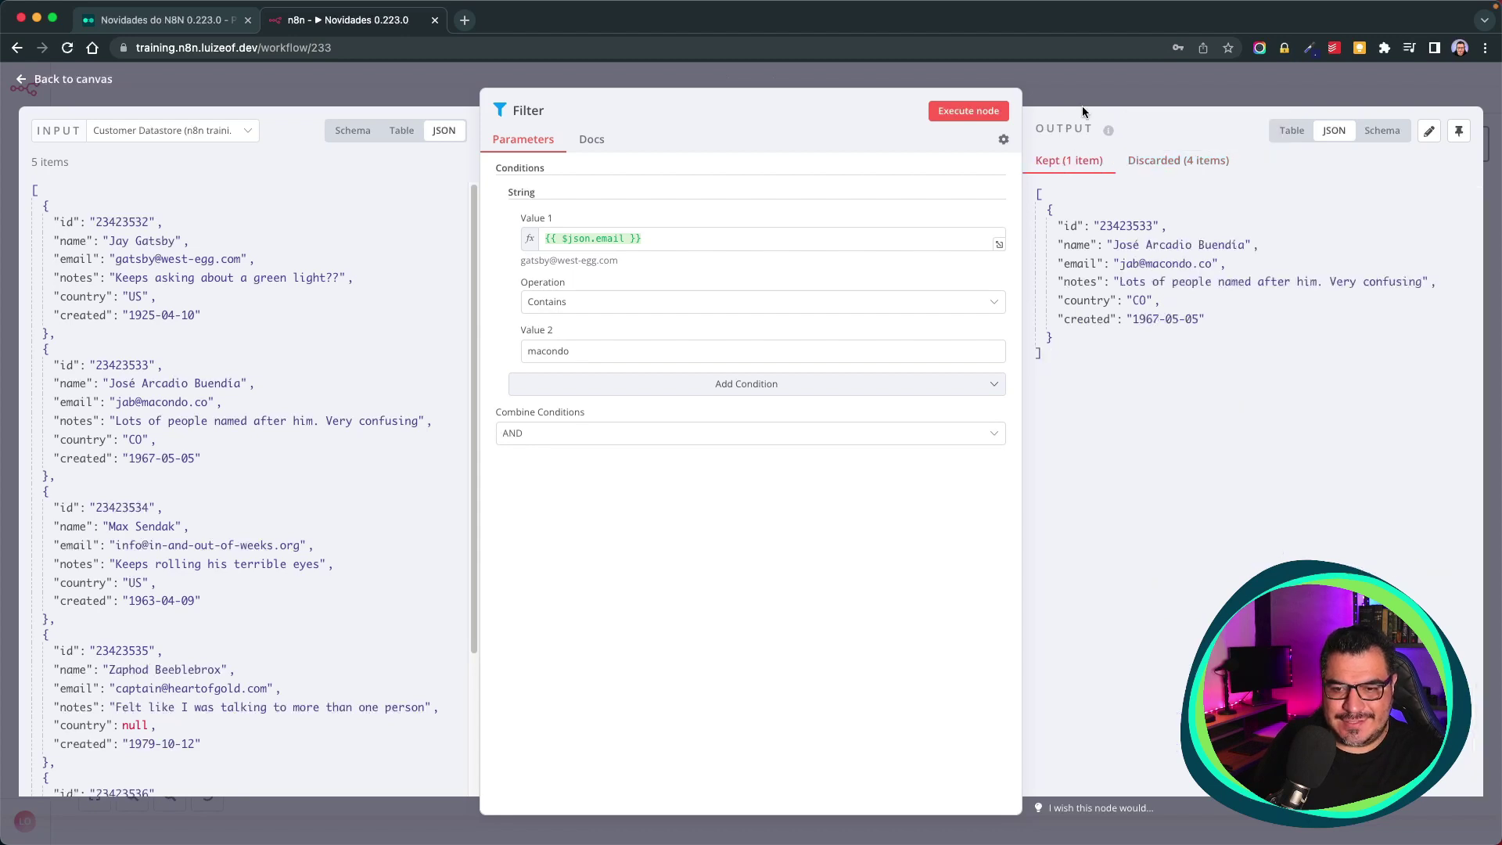
pyautogui.click(1086, 94)
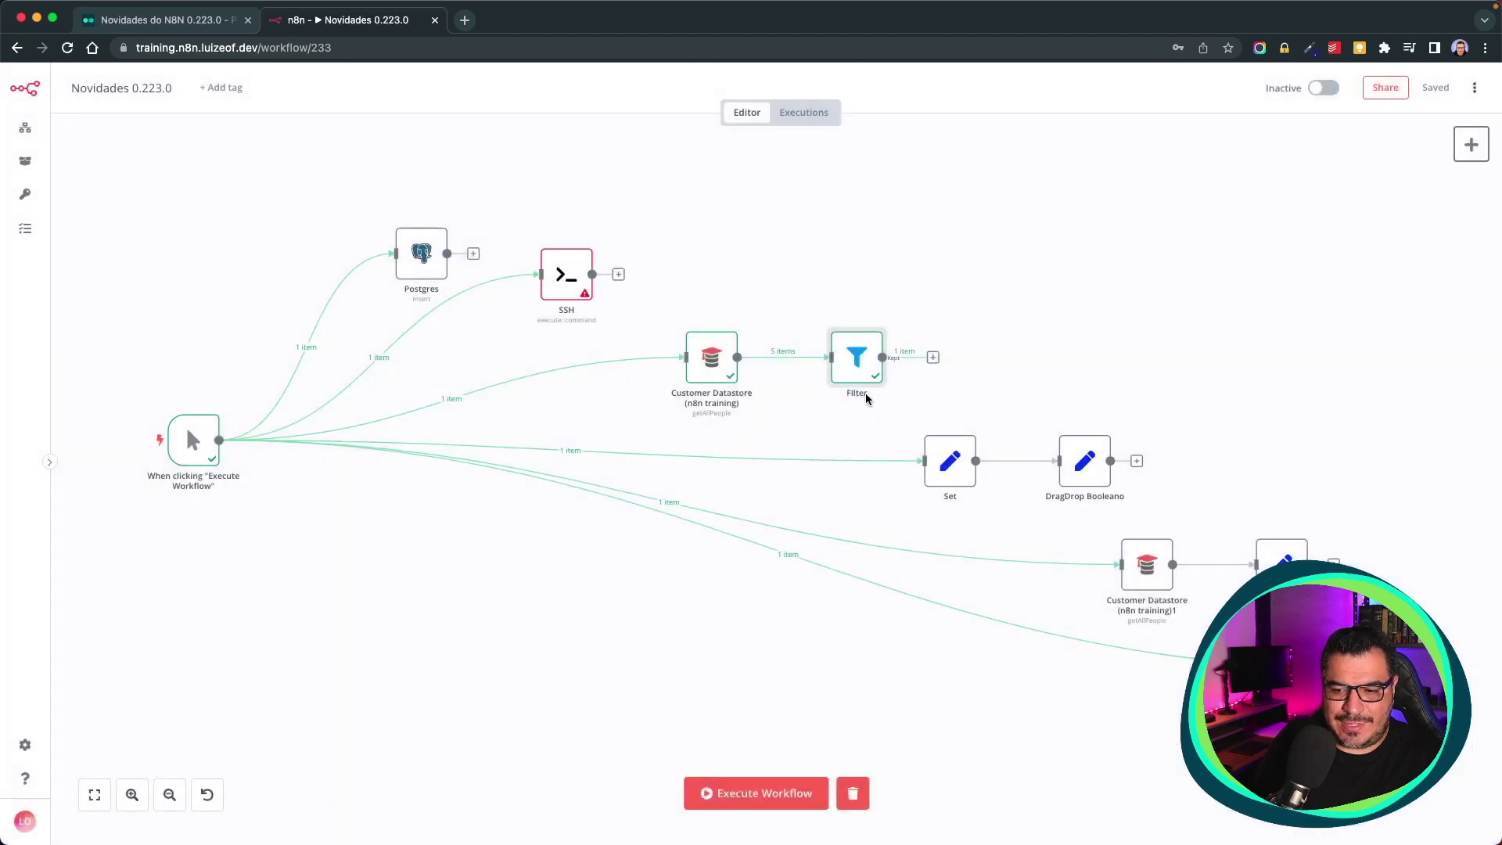
pyautogui.doubleClick(847, 357)
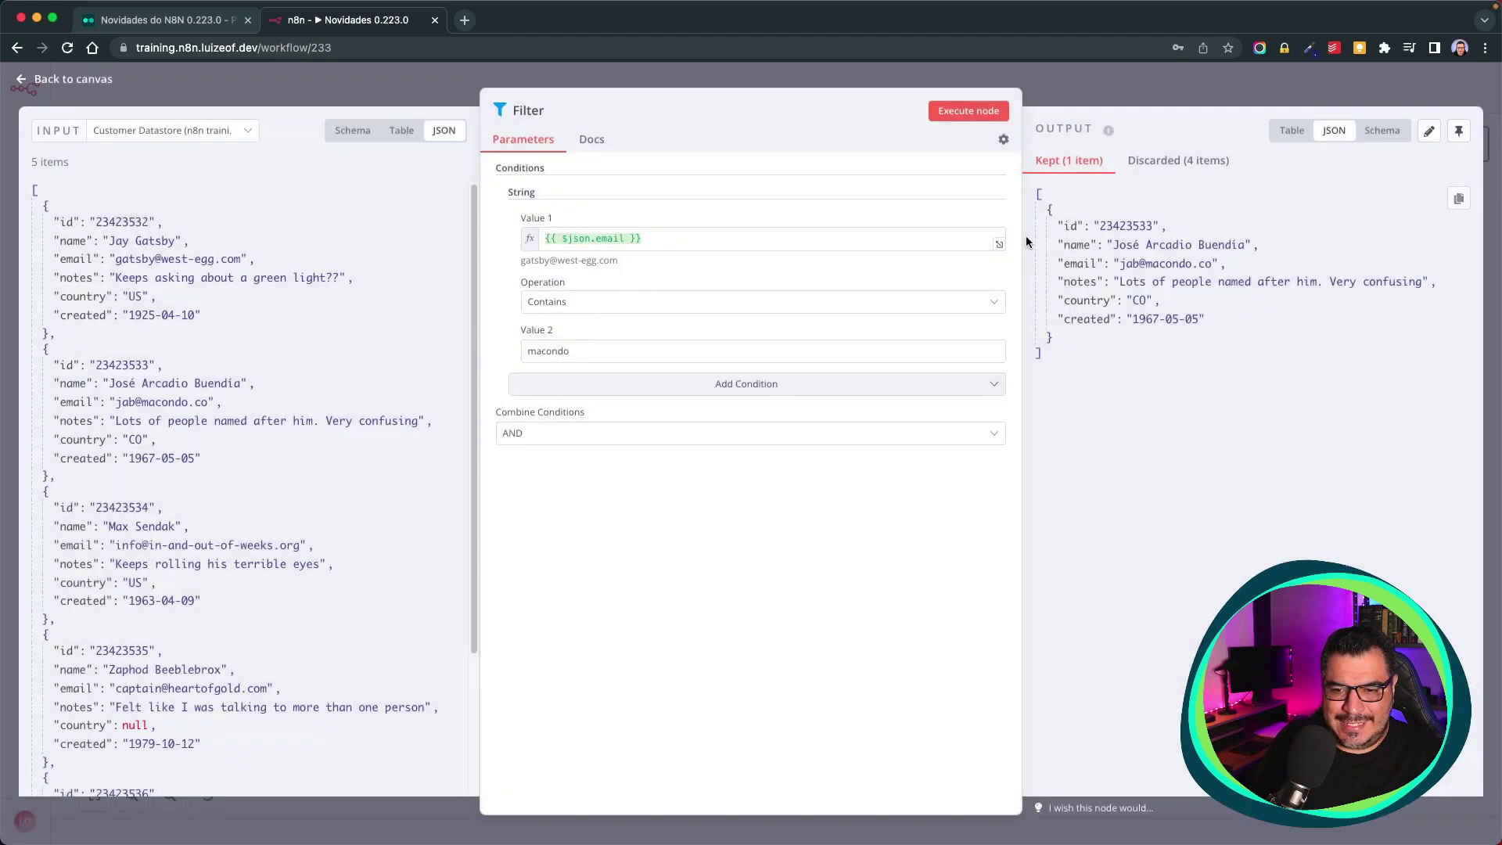
pyautogui.click(1183, 161)
pyautogui.click(1078, 167)
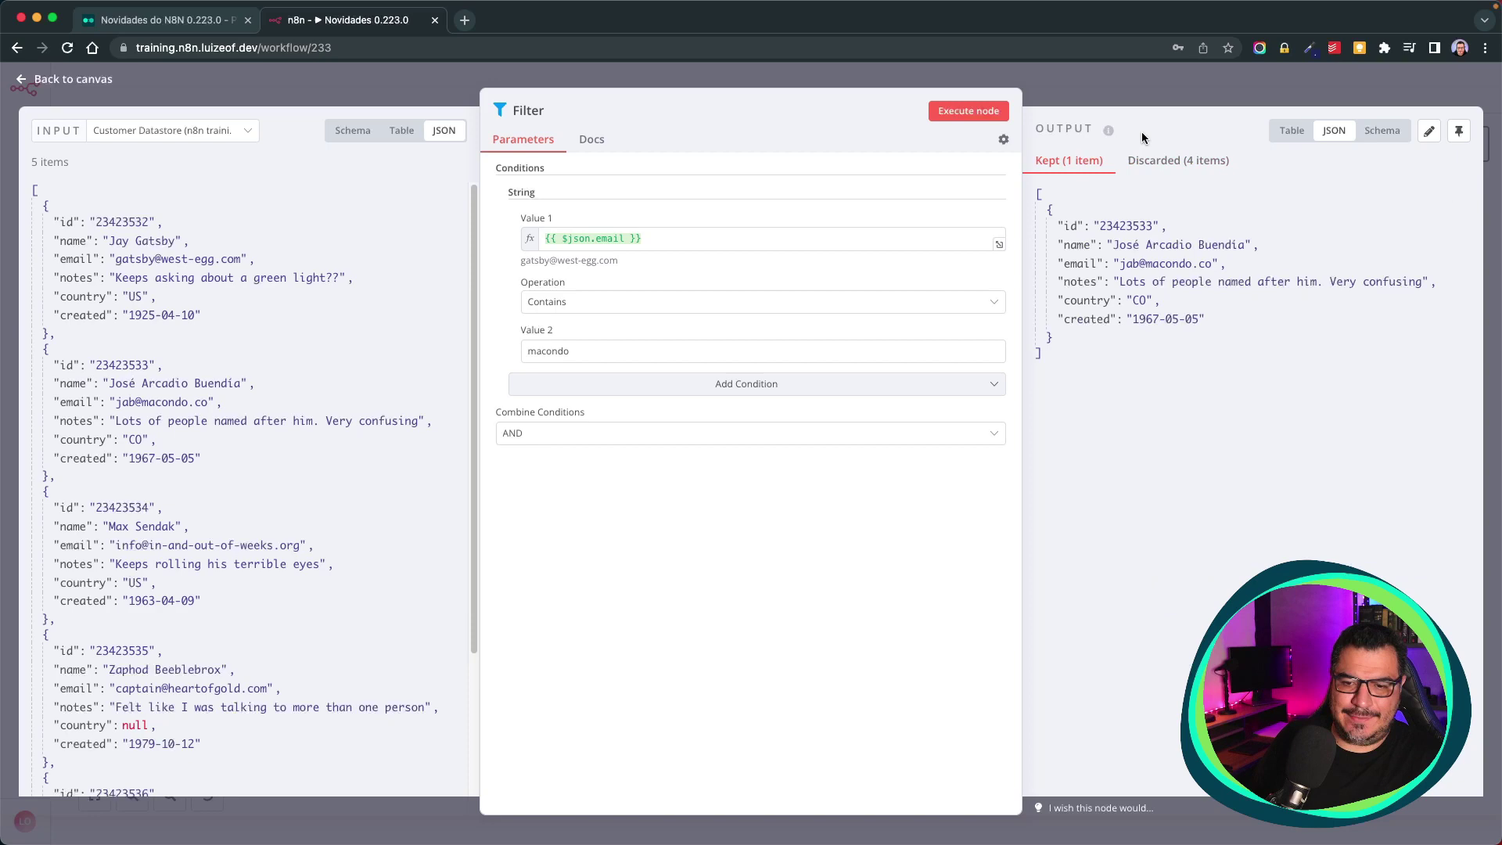
pyautogui.click(1149, 93)
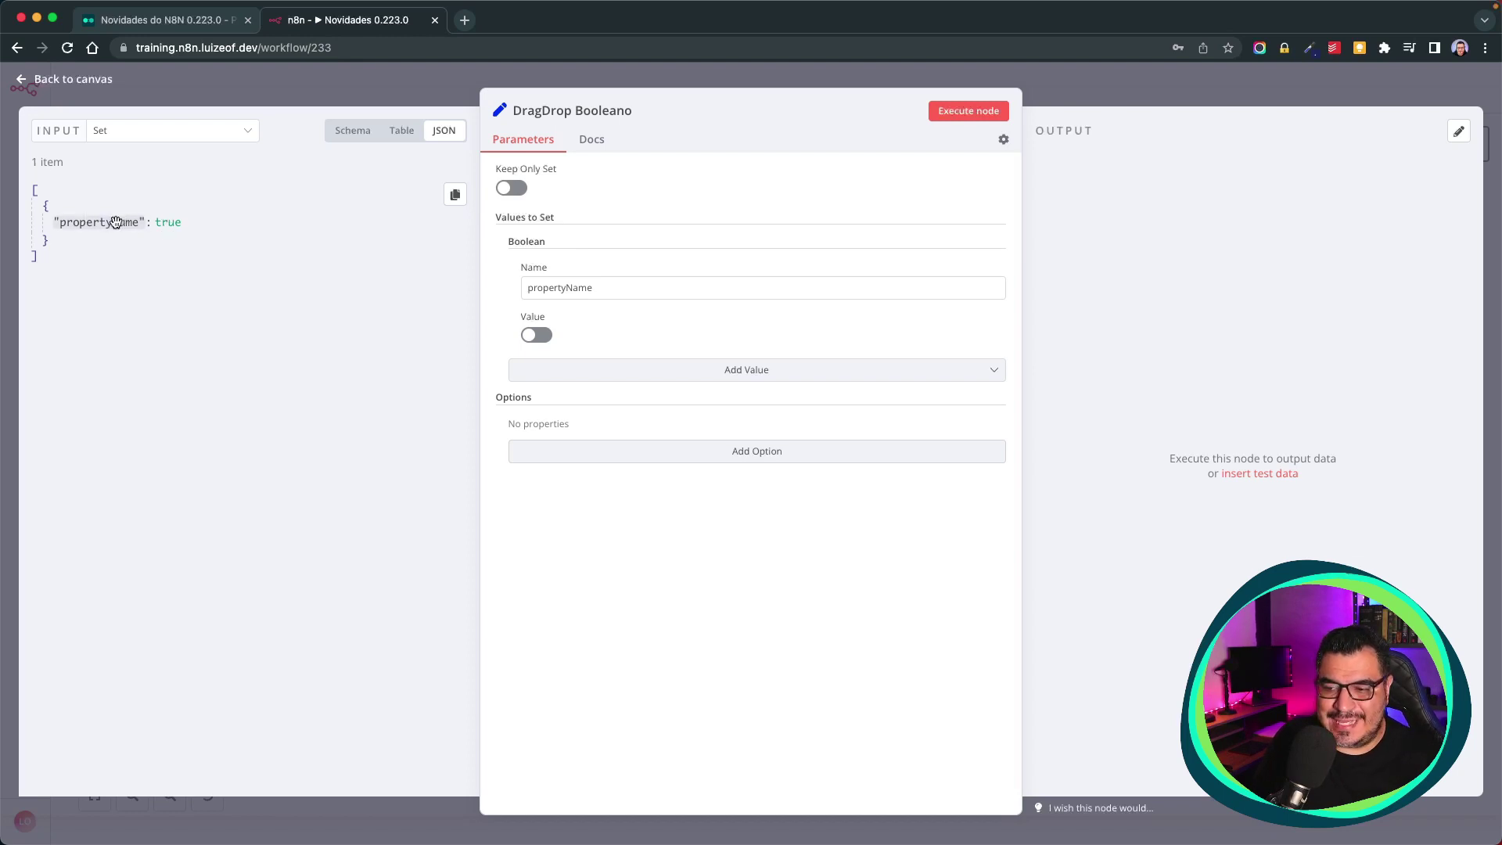
# Try to map the input's propertyName field within the DragDrop Booleano node
pyautogui.moveTo(116, 223); pyautogui.dragTo(128, 222)
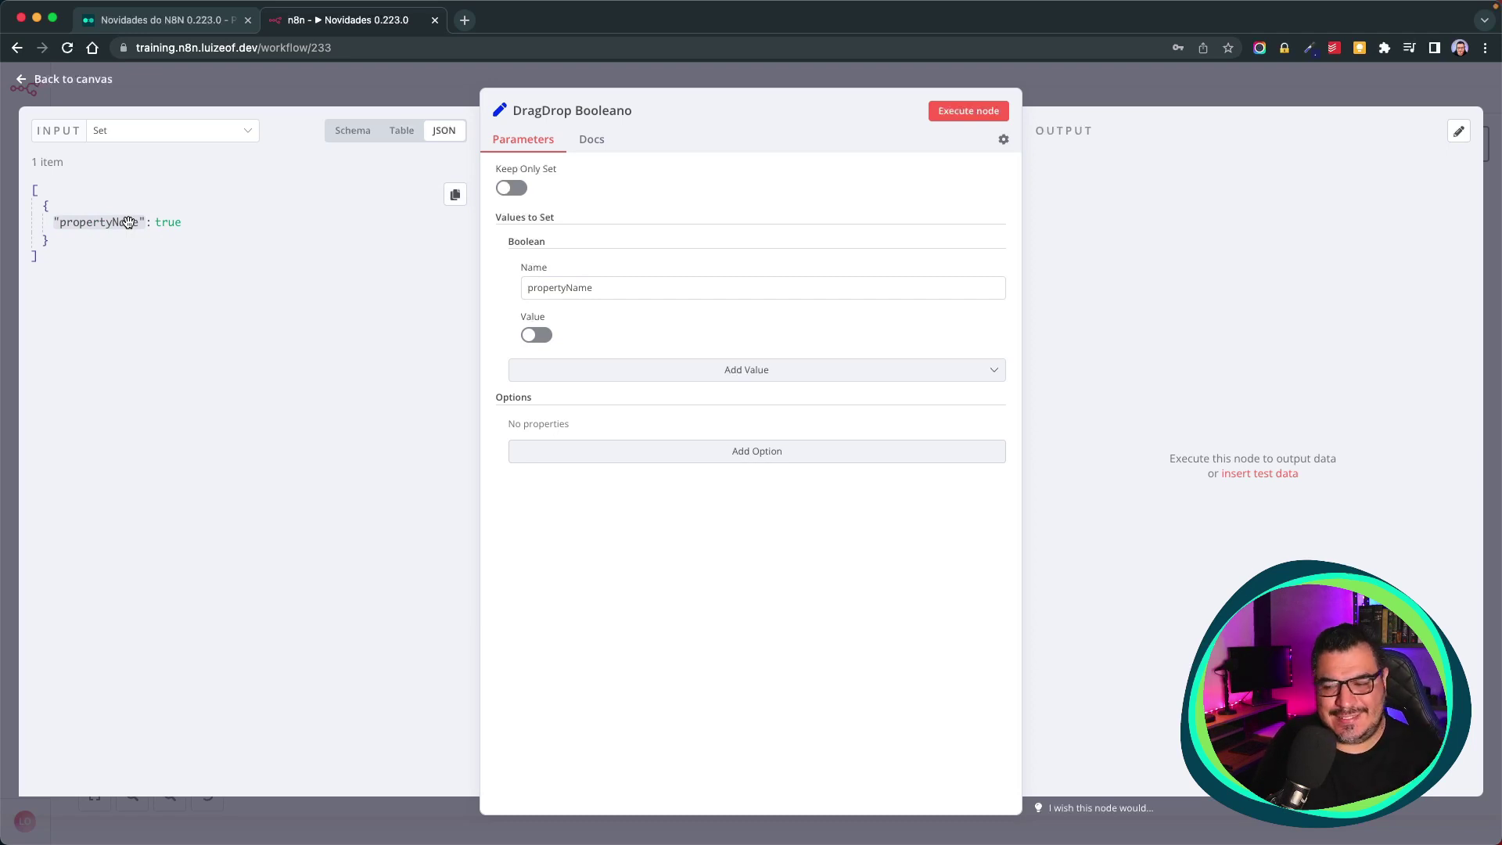
pyautogui.moveTo(129, 222); pyautogui.dragTo(144, 227)
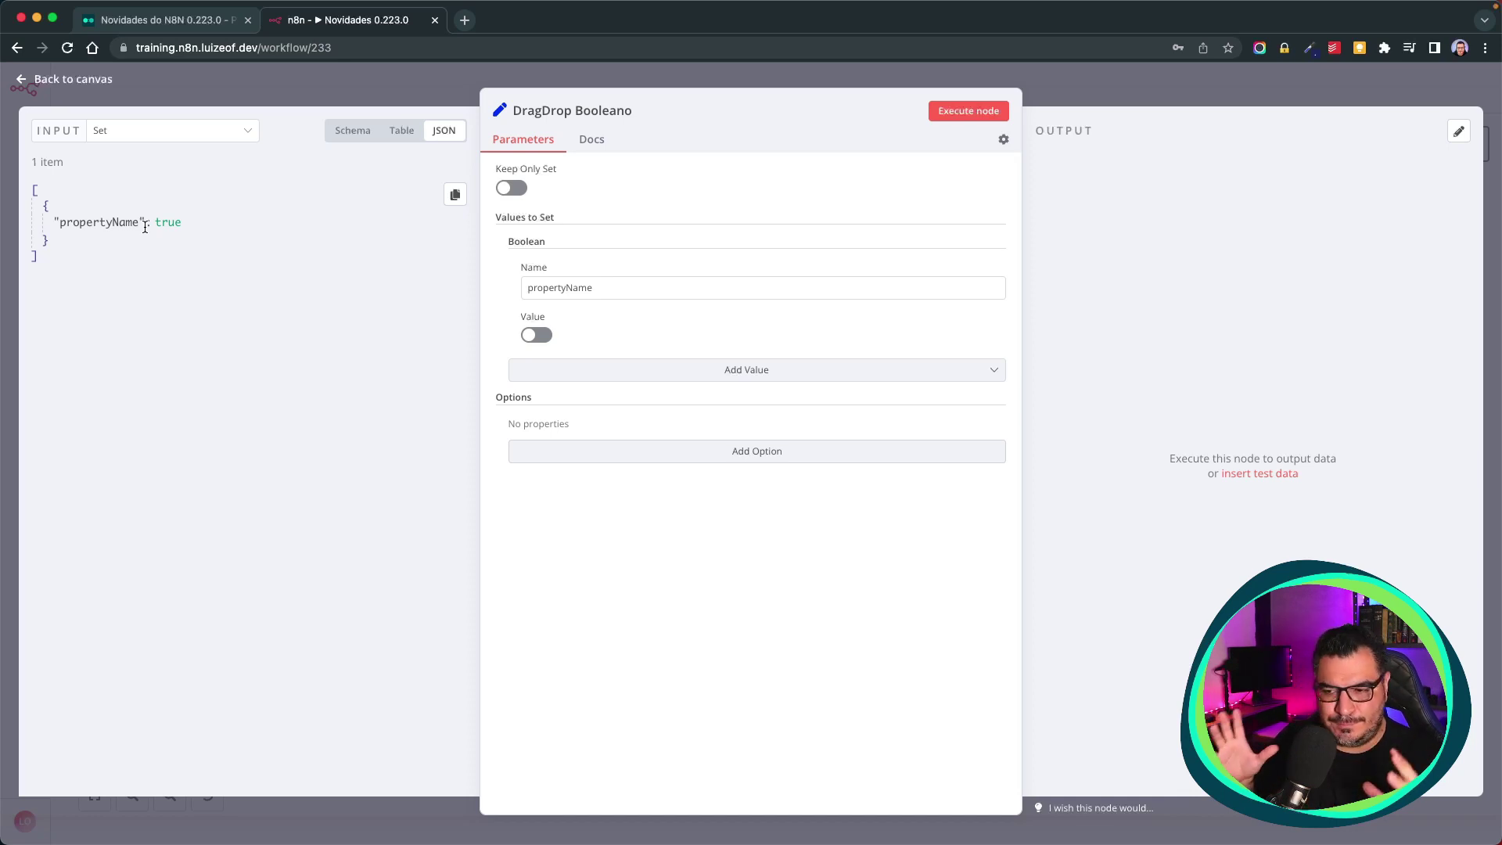
pyautogui.moveTo(110, 225); pyautogui.dragTo(313, 294)
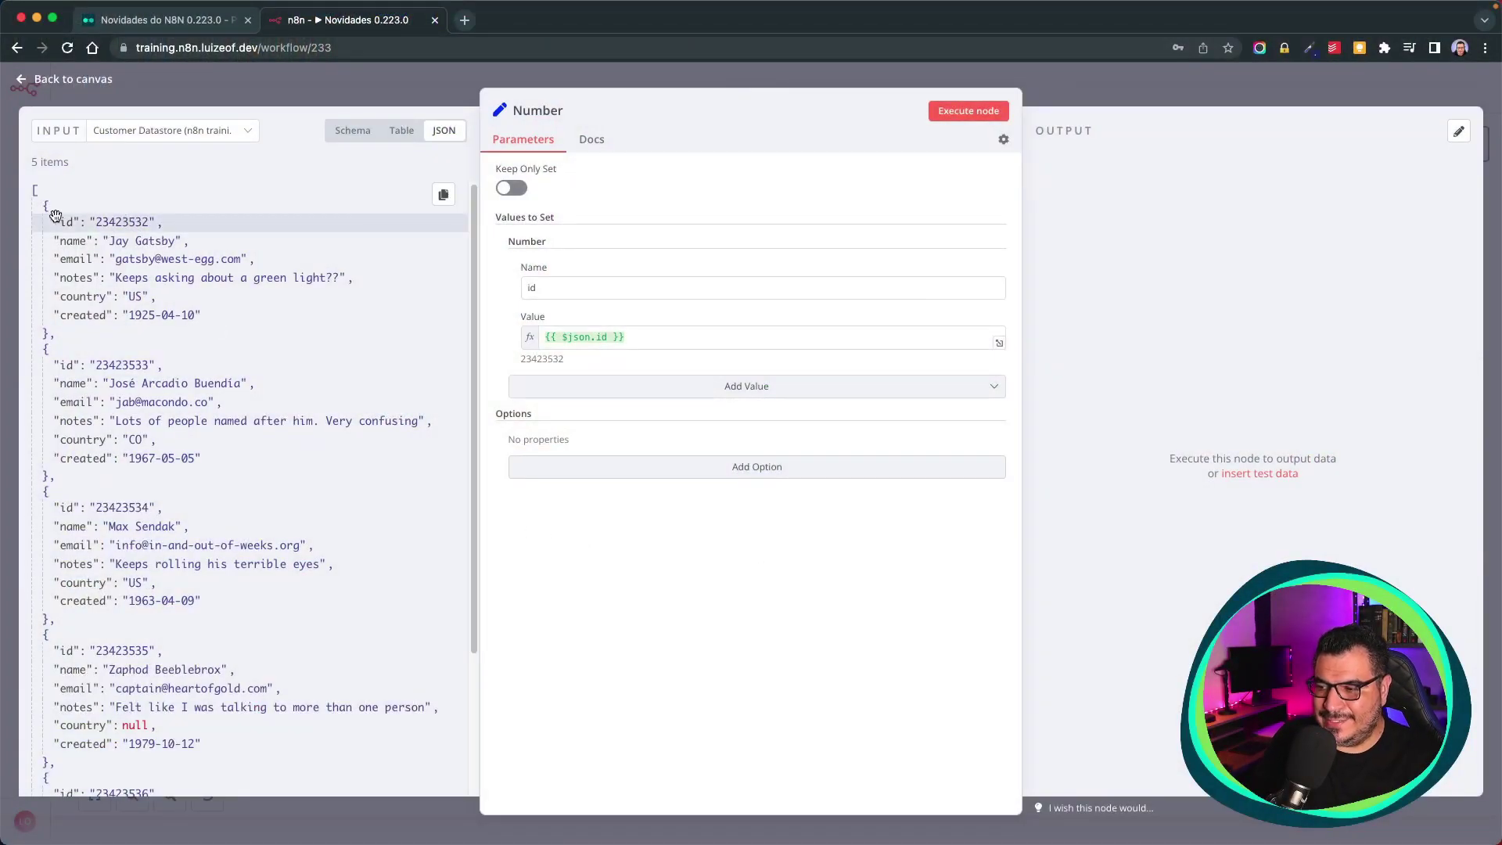
# Check the id field name in the Number node, execute the node, and inspect the first id value in the output
pyautogui.doubleClick(555, 288)
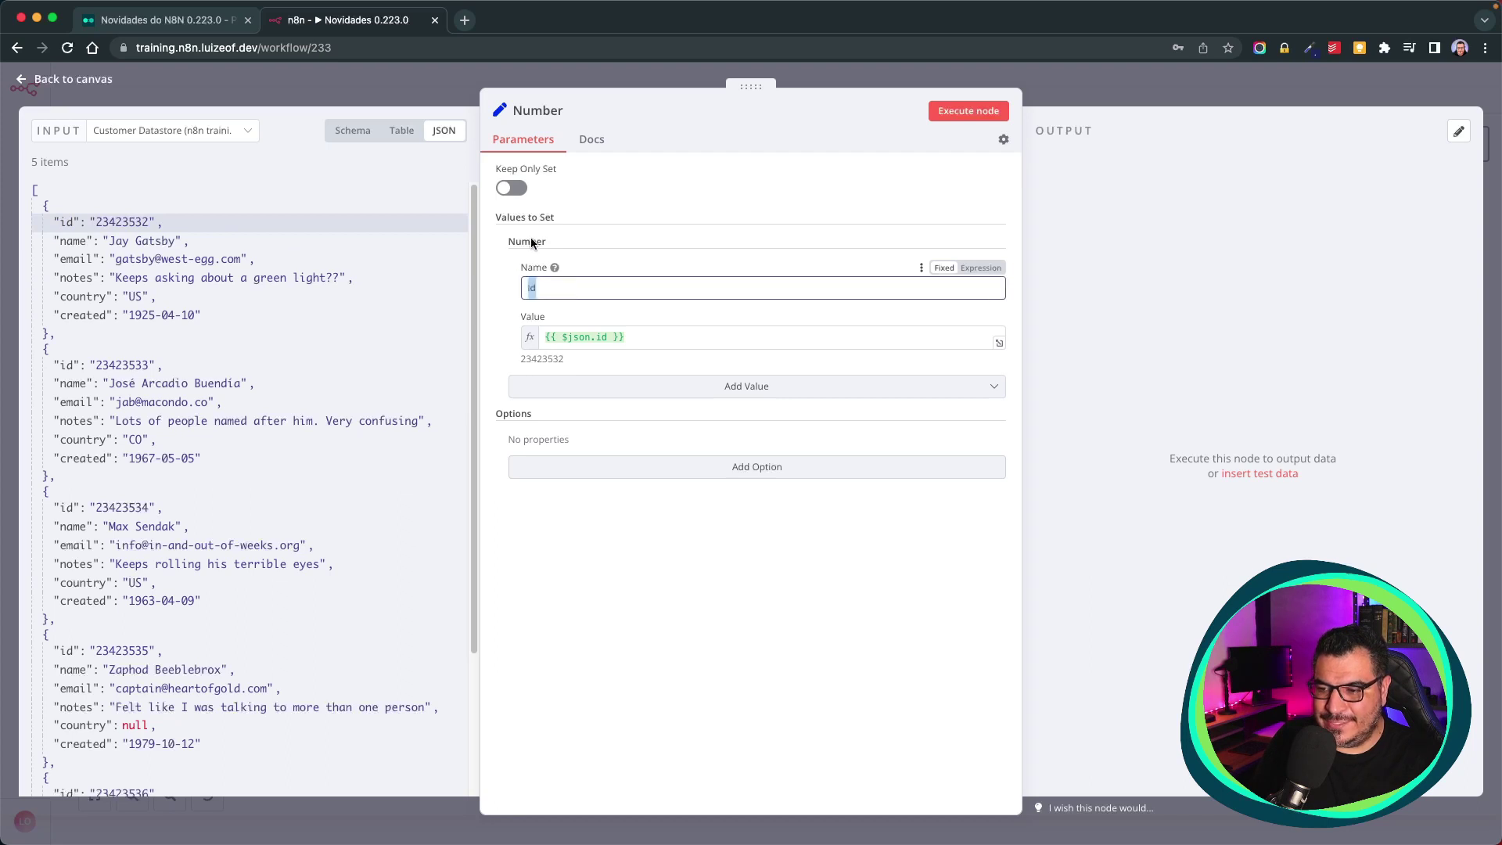
pyautogui.click(531, 243)
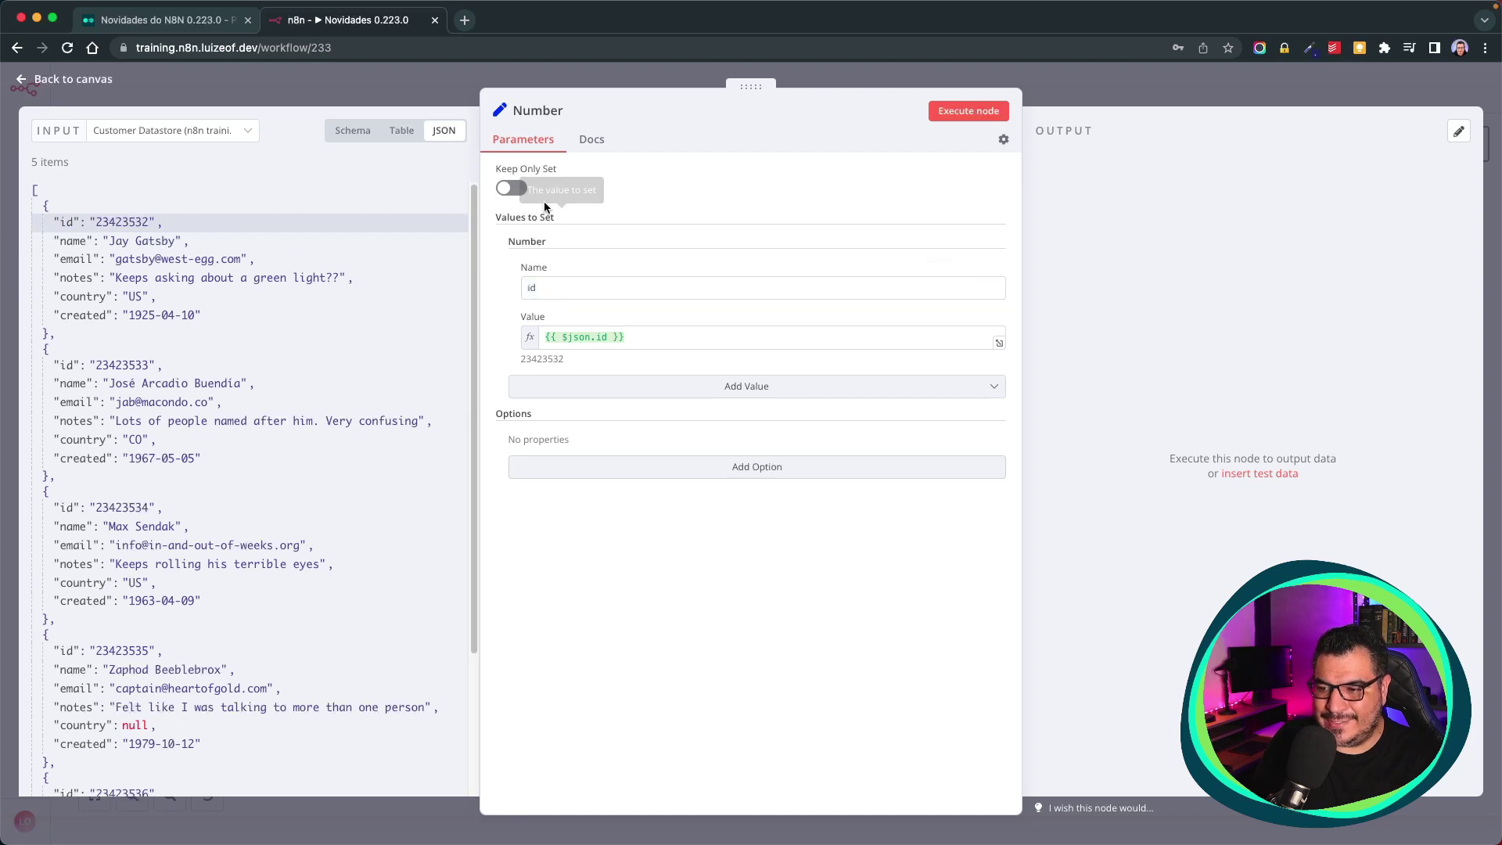
pyautogui.doubleClick(538, 289)
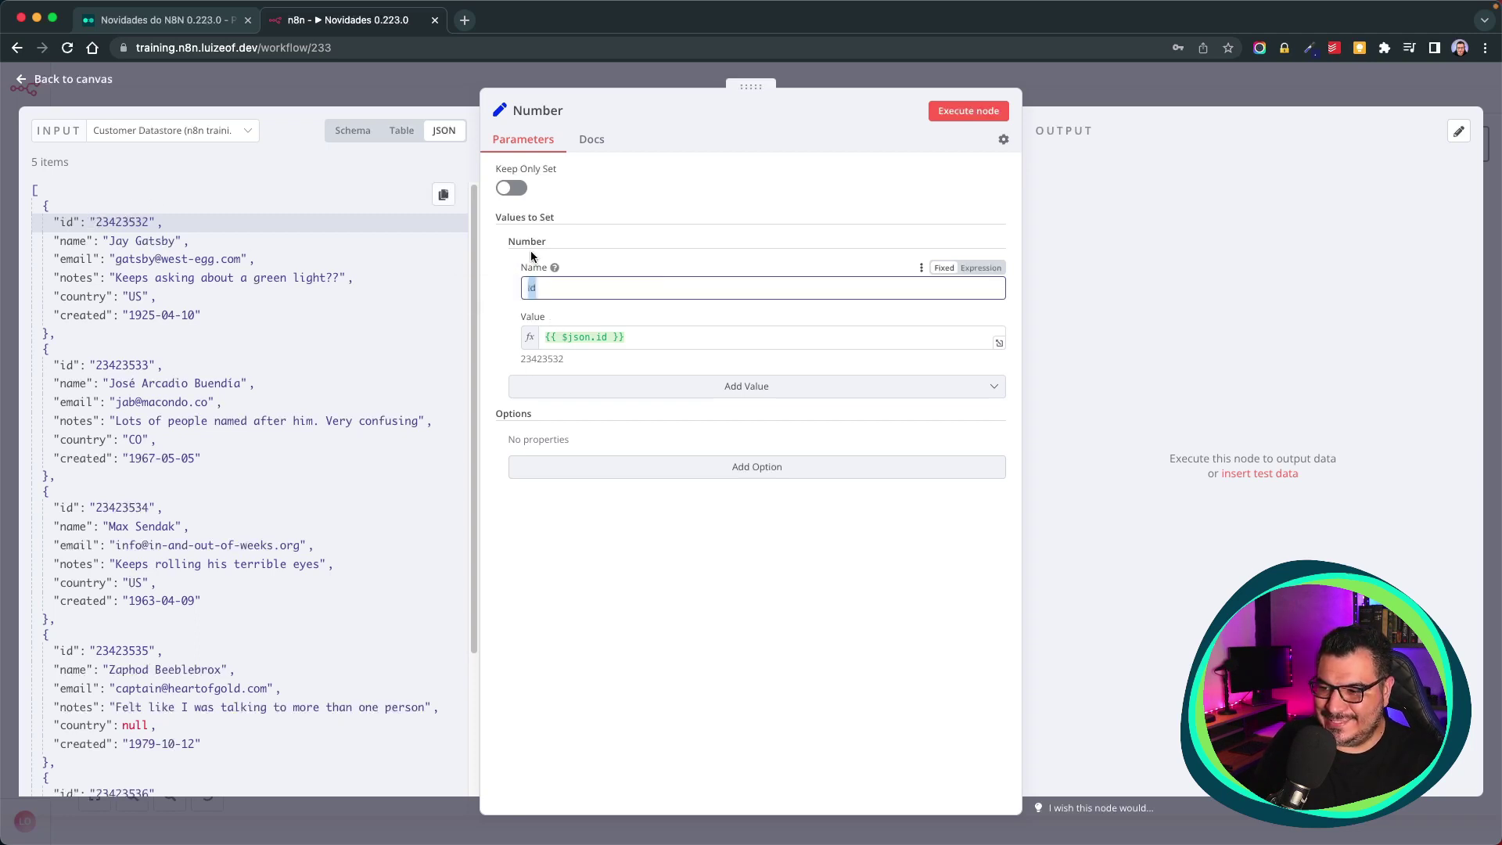
pyautogui.click(980, 114)
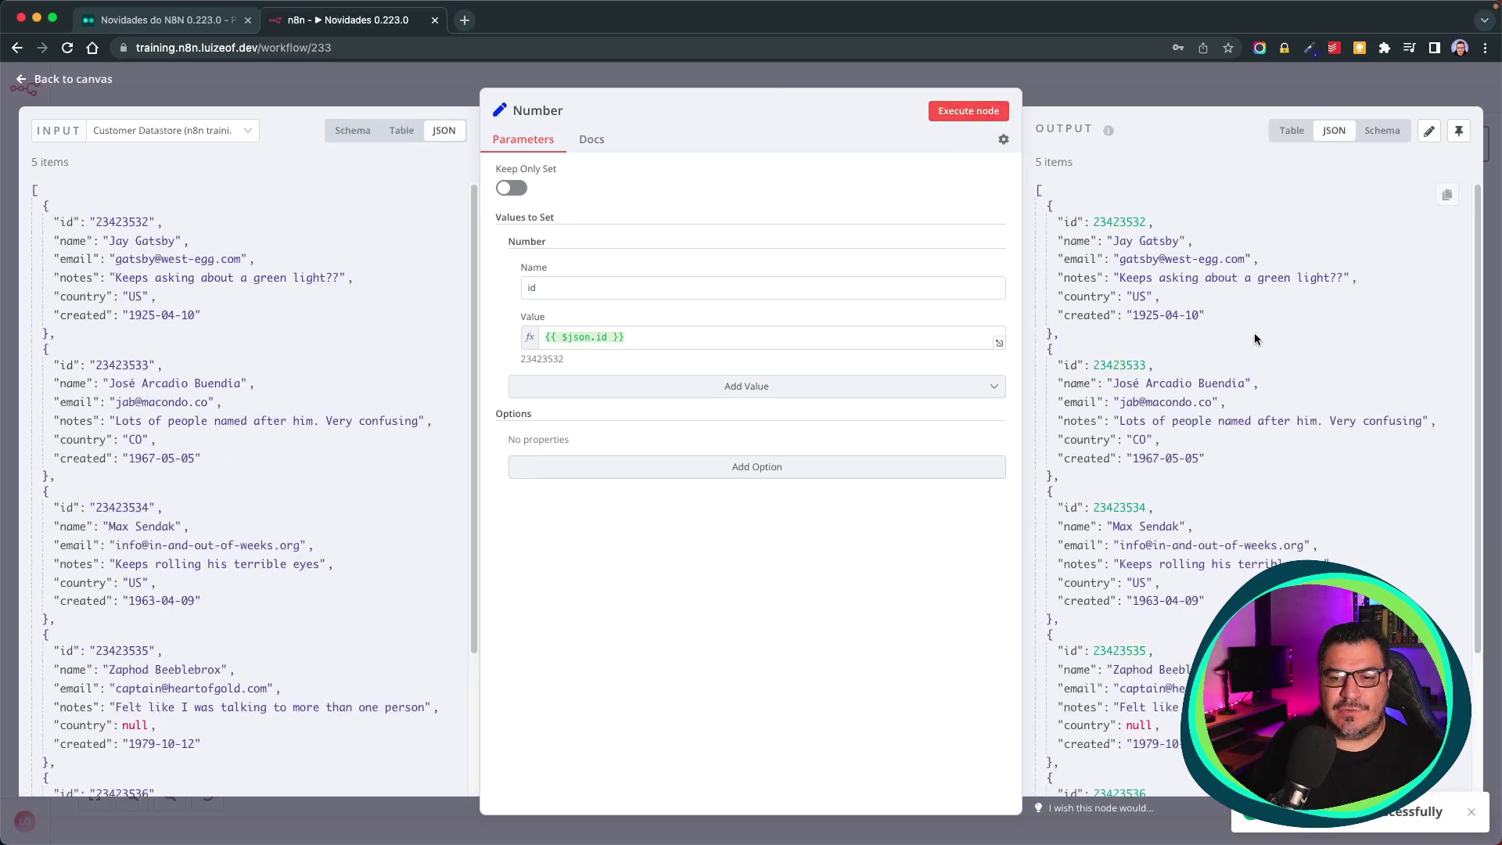
pyautogui.doubleClick(1114, 222)
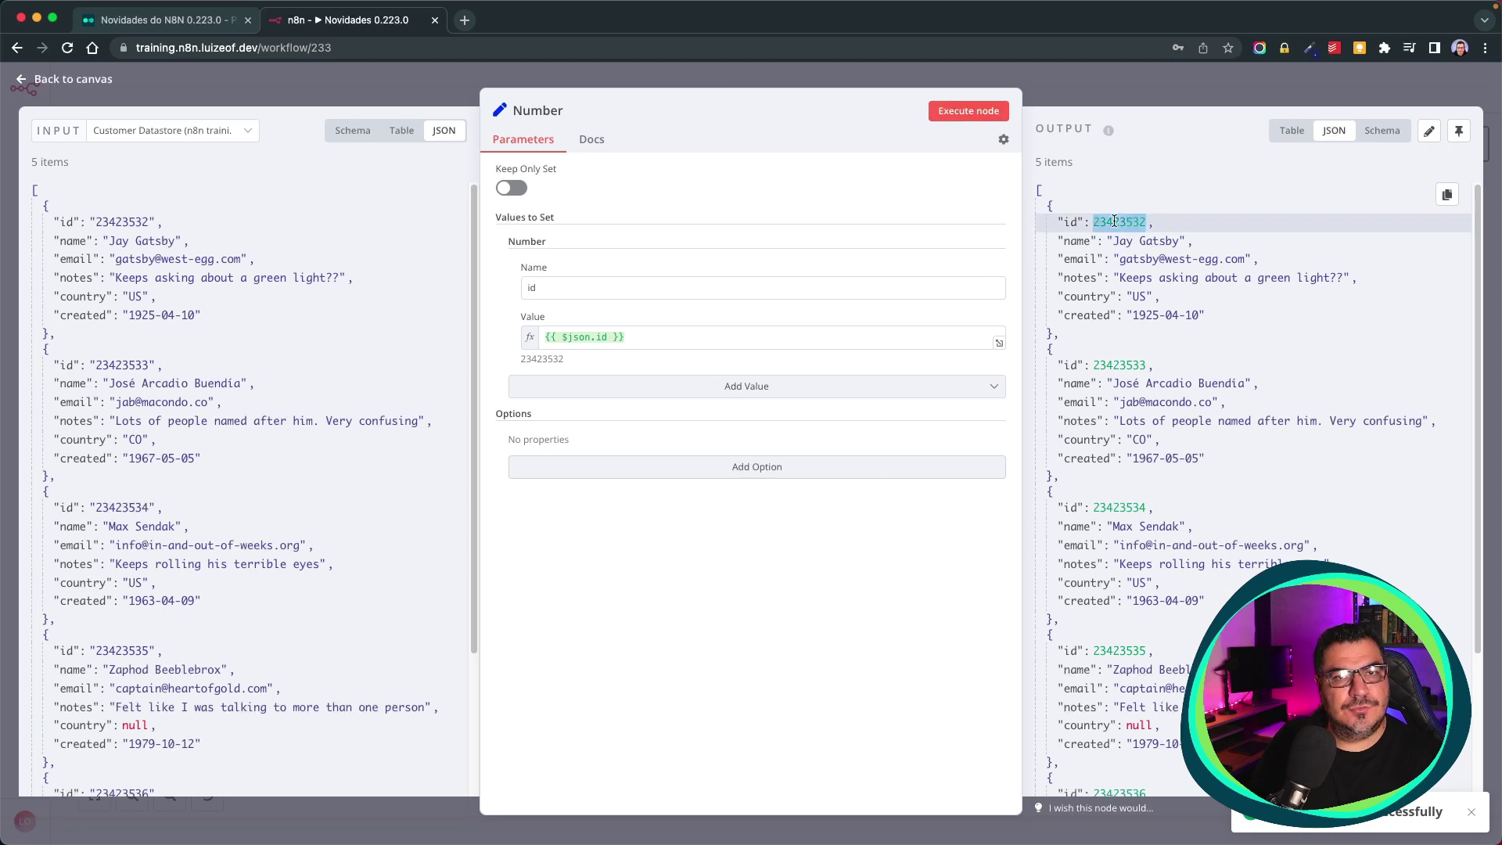